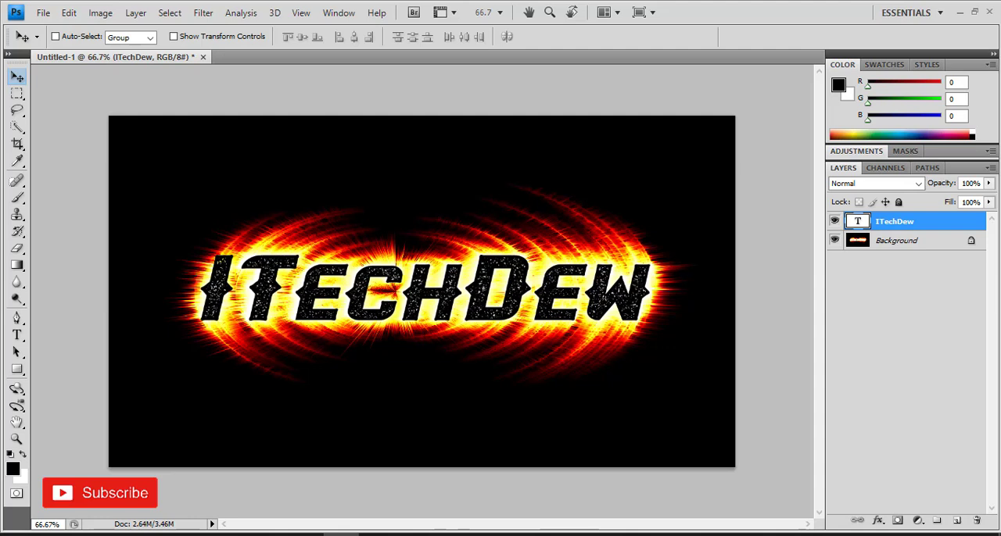
# Create a new 1280 × 720 pixel document at 72 pixels/inch, RGB Color, with white background contents
pyautogui.click(43, 14)
pyautogui.click(110, 15)
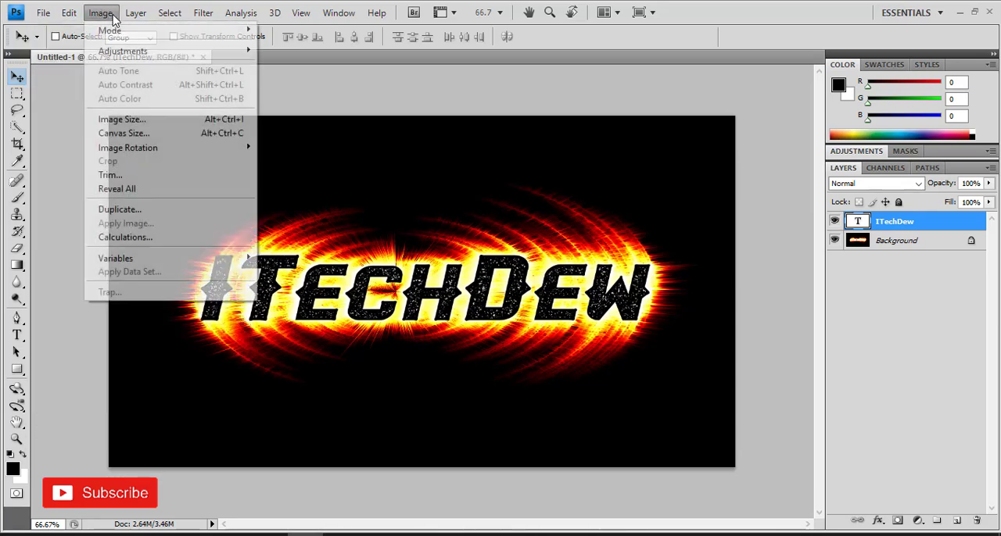
pyautogui.click(41, 13)
pyautogui.click(48, 28)
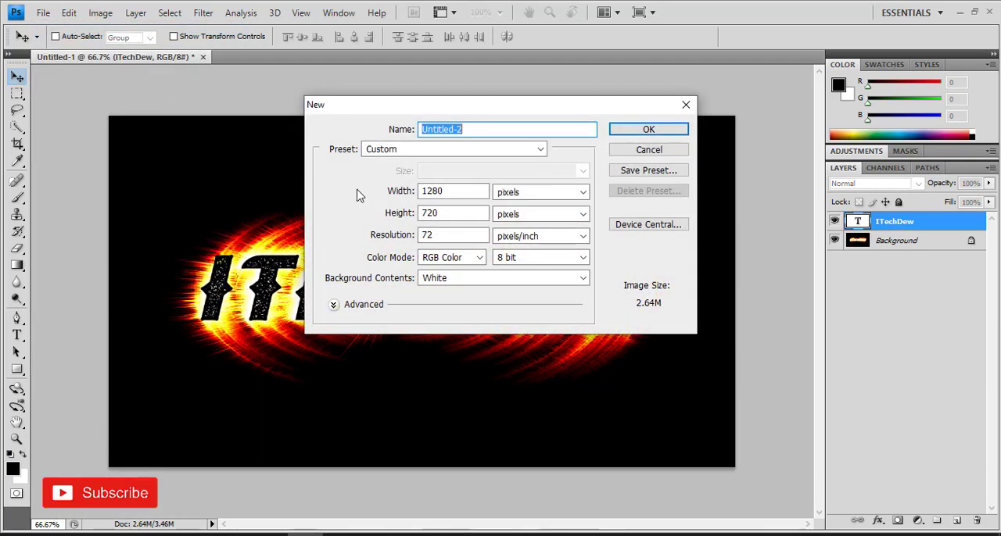
pyautogui.click(474, 191)
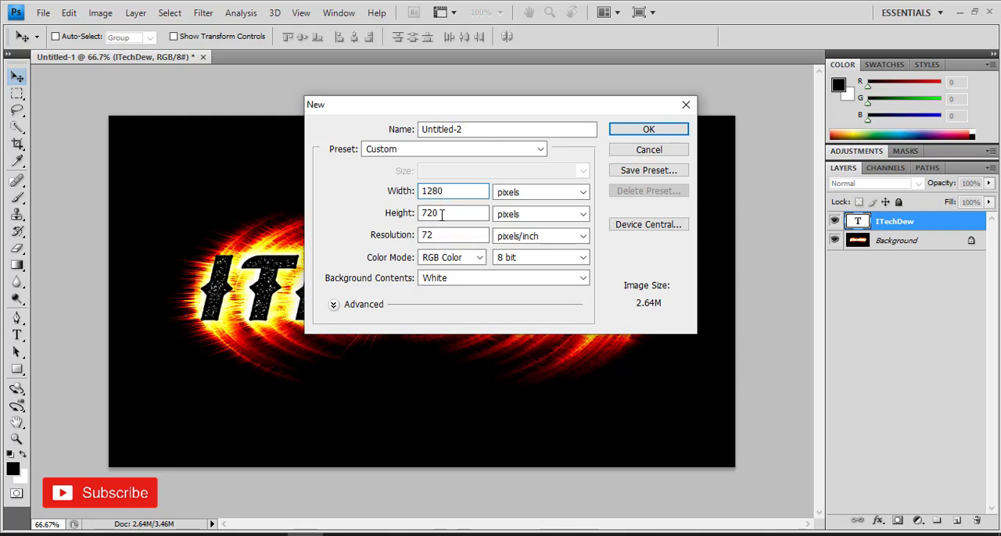
pyautogui.click(631, 132)
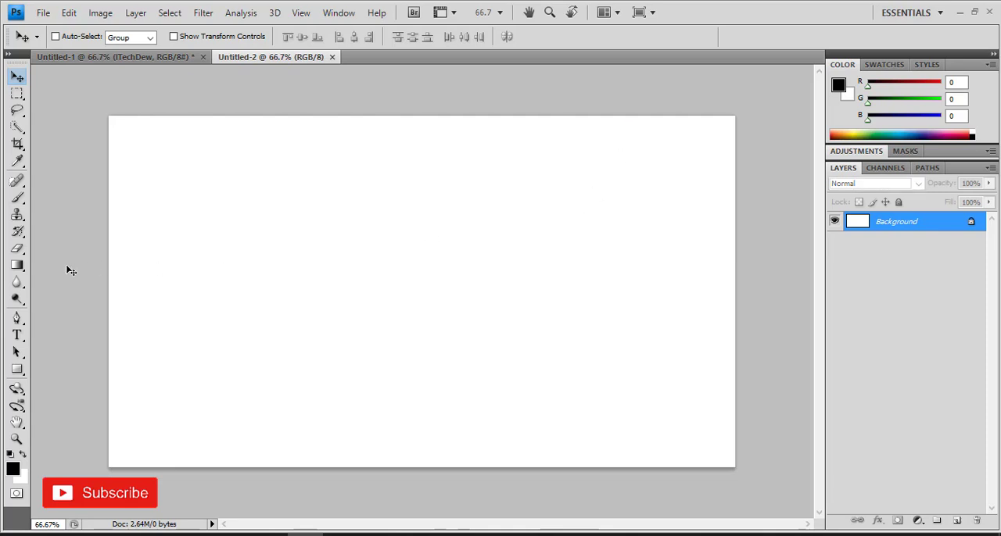
# Fill the background layer with black using the Paint Bucket Tool
pyautogui.click(17, 266)
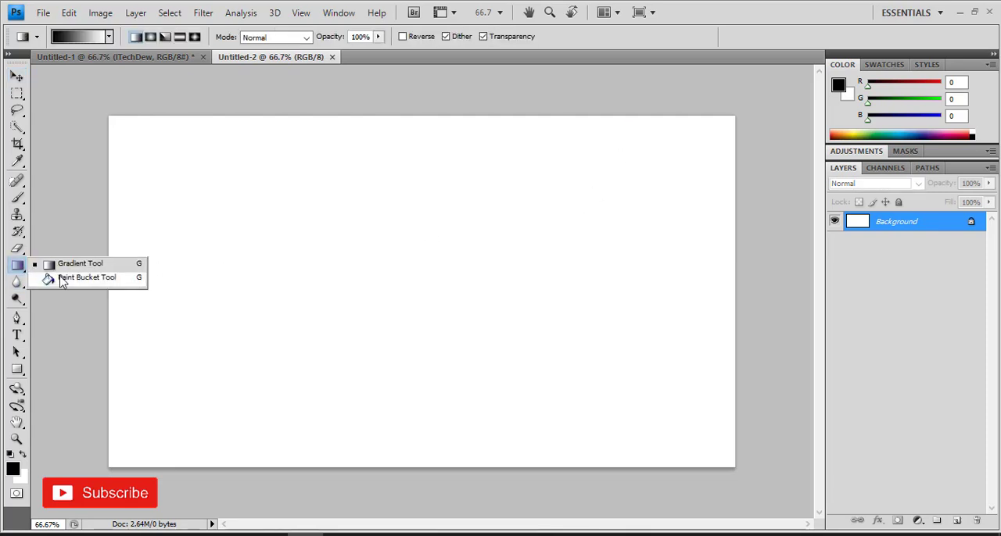
pyautogui.click(56, 279)
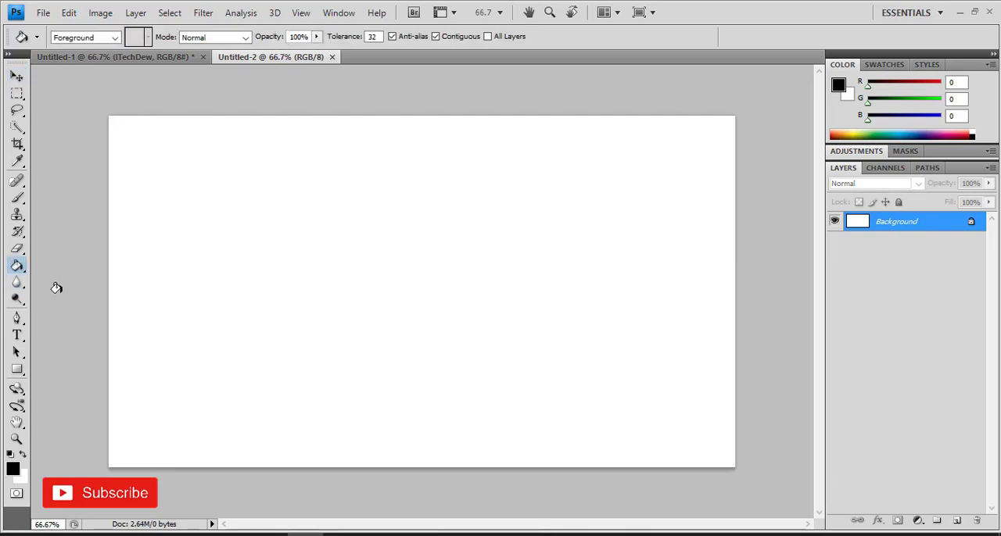
pyautogui.click(13, 470)
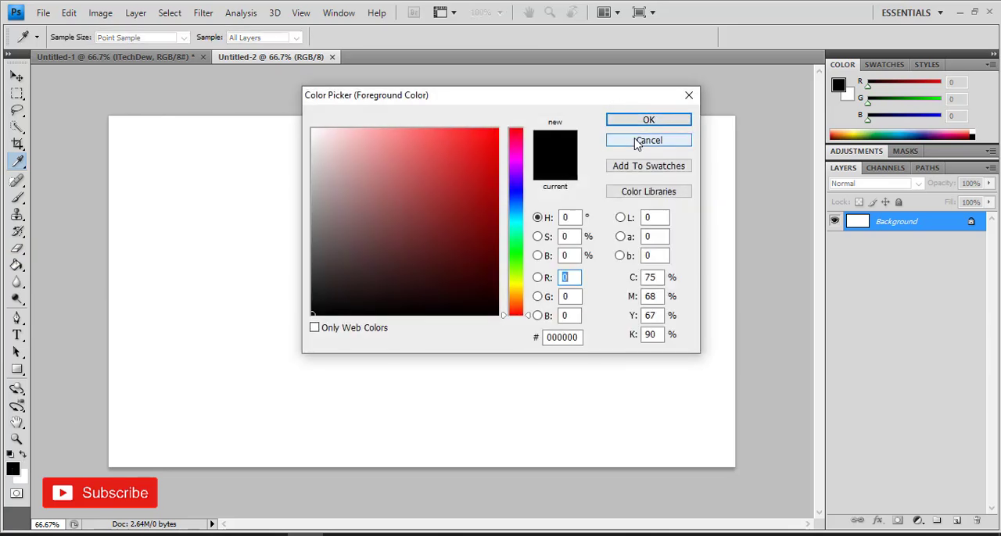
pyautogui.click(643, 141)
pyautogui.click(420, 203)
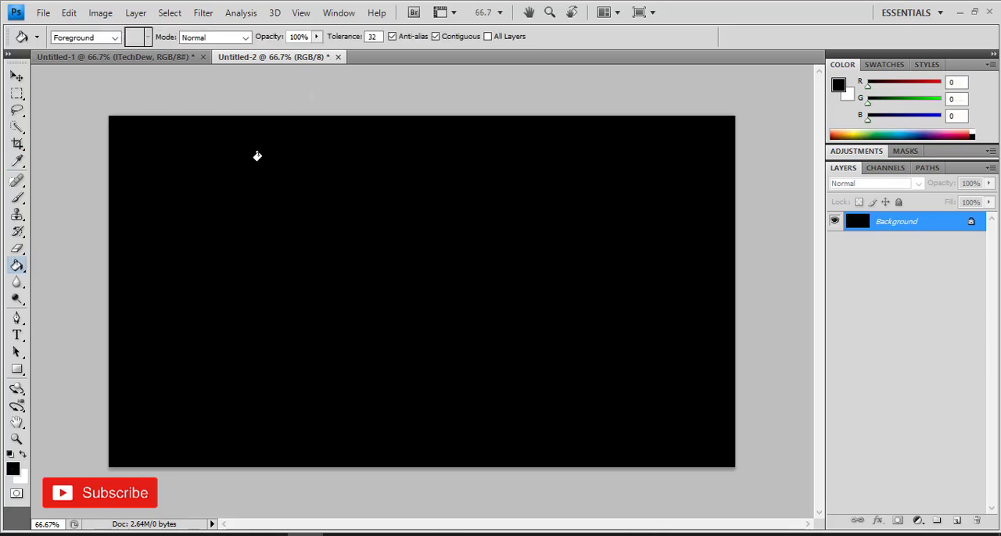
# Add the white horizontal text "iTechDew" in Olivia Spurs Regular, 190 pt, and move it to the middle of the canvas
pyautogui.click(17, 76)
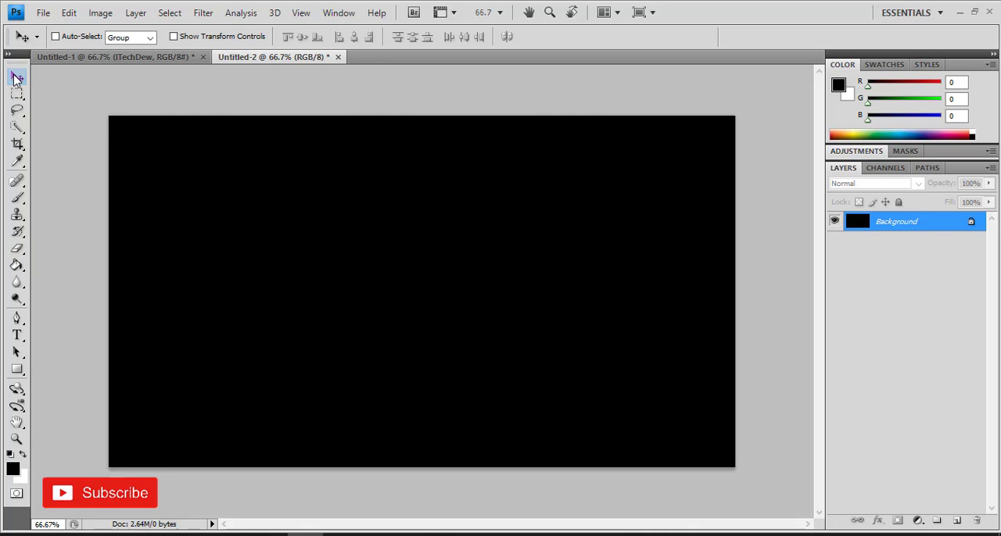
pyautogui.click(19, 336)
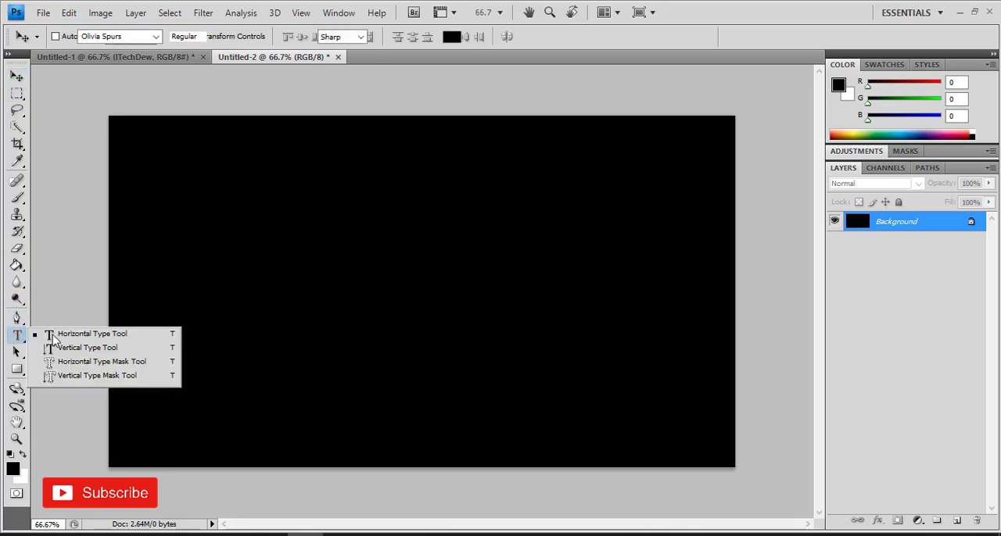
pyautogui.click(54, 334)
pyautogui.click(24, 455)
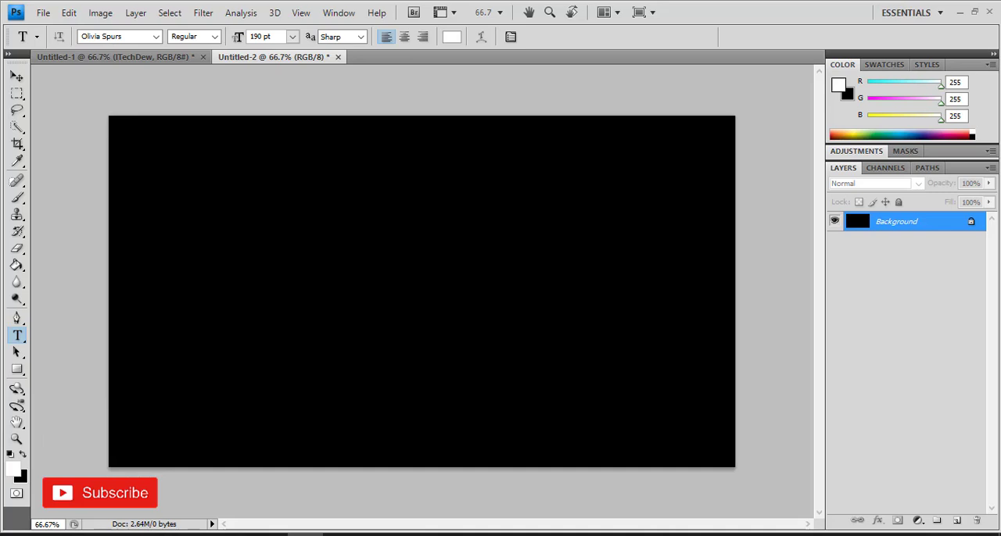
pyautogui.click(242, 301)
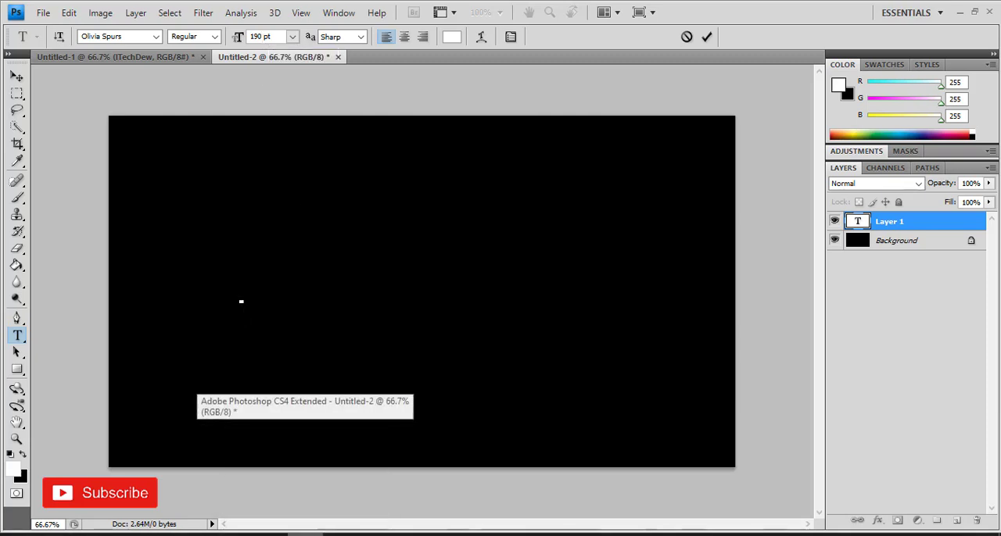
pyautogui.write('ITechDew')
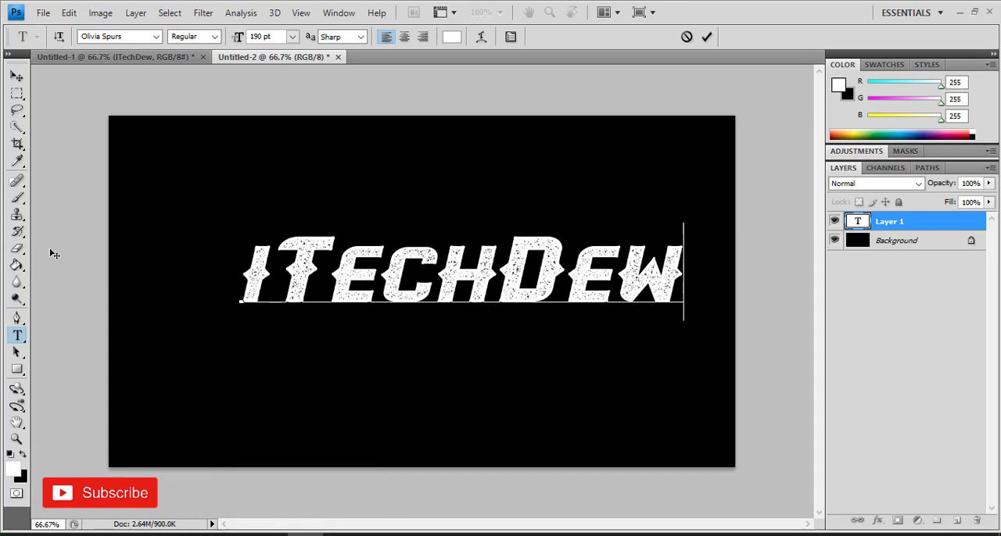
pyautogui.click(17, 79)
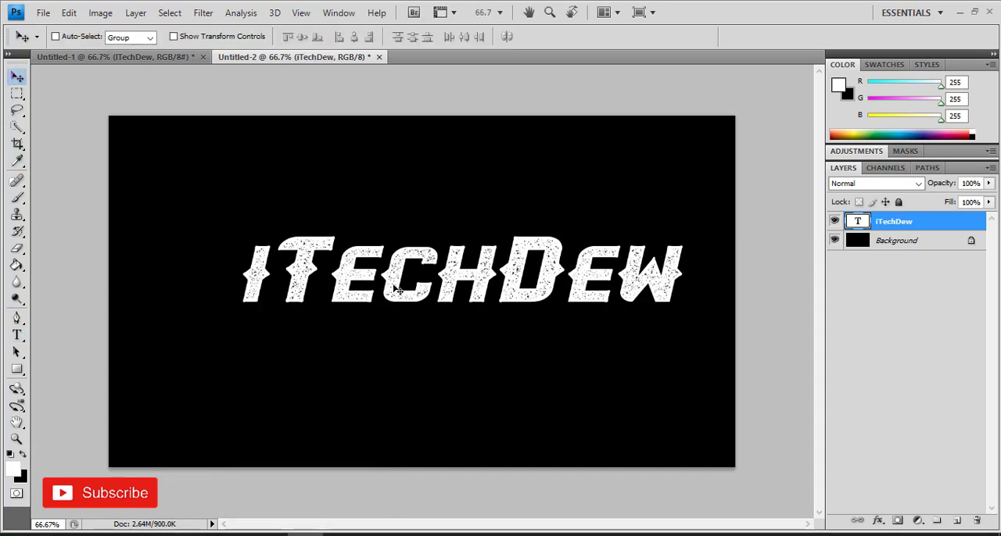
pyautogui.moveTo(391, 293); pyautogui.dragTo(363, 322)
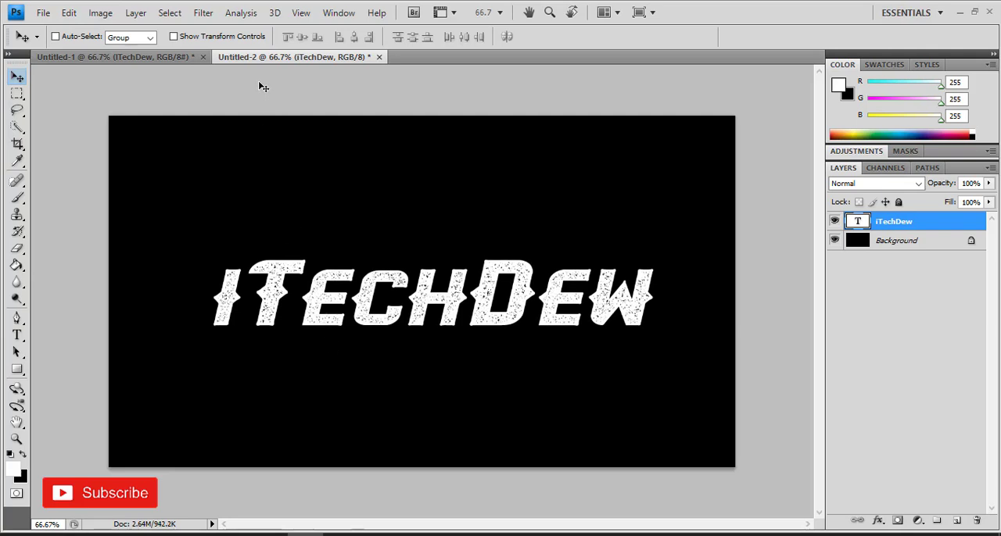
# Rasterize the text layer and apply the Polar Coordinates filter with Polar to Rectangular
pyautogui.click(211, 15)
pyautogui.moveTo(270, 165)
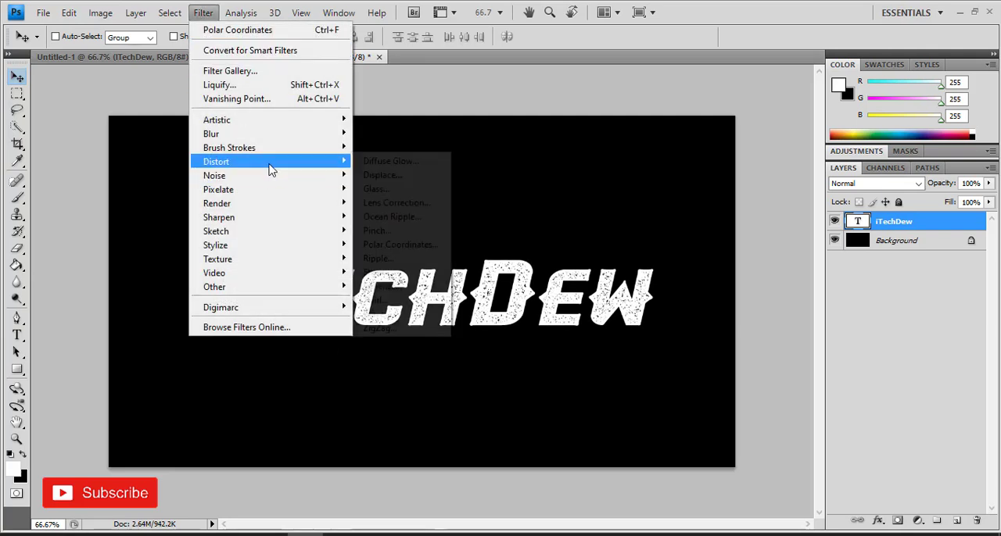
pyautogui.click(399, 245)
pyautogui.click(431, 214)
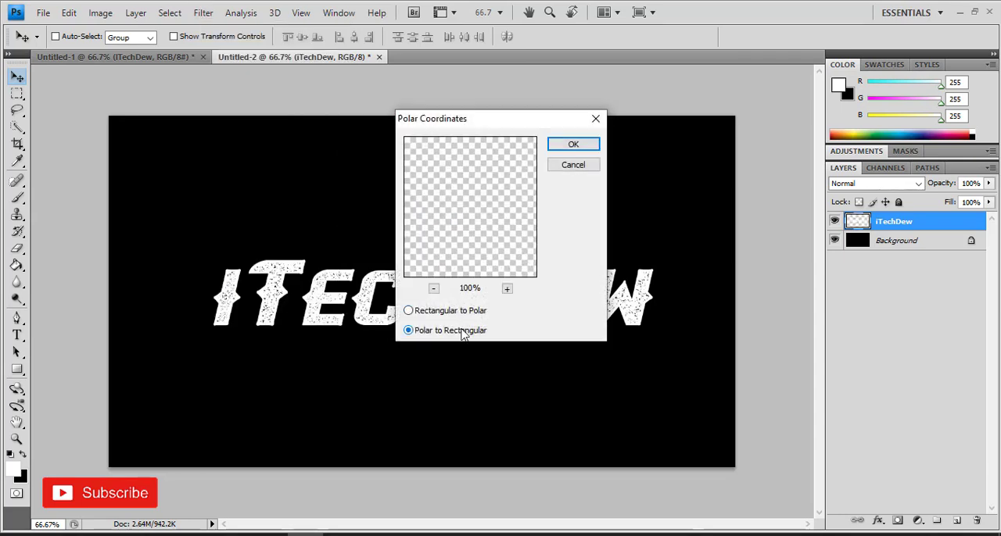
pyautogui.click(574, 147)
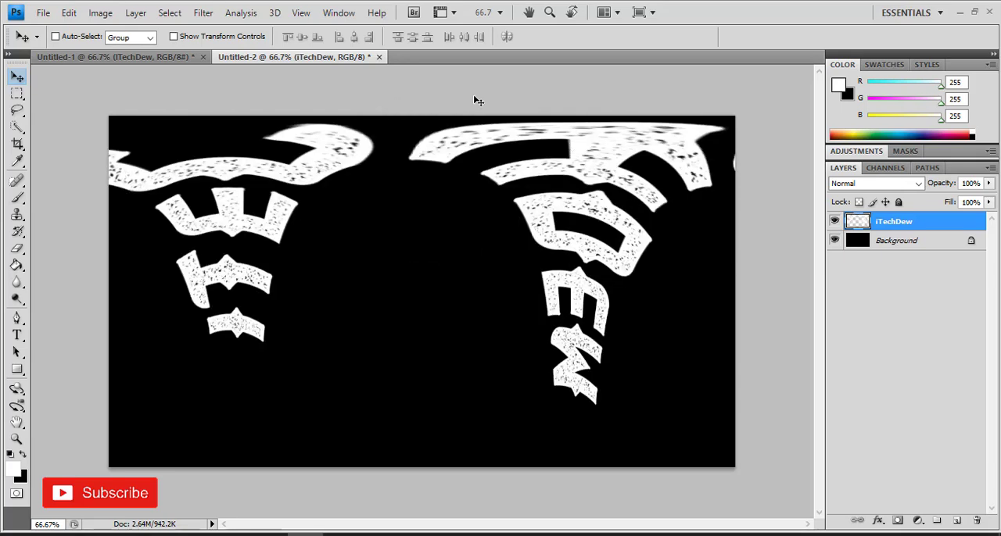
# Apply the Wind filter to the text layer three times with method Wind and direction From the Right
pyautogui.click(203, 12)
pyautogui.moveTo(335, 230)
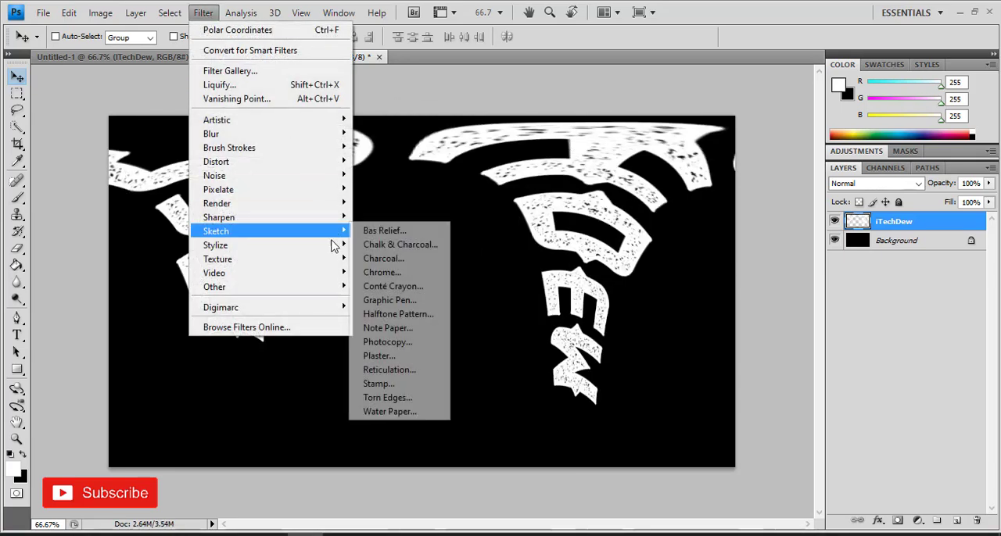
pyautogui.click(399, 356)
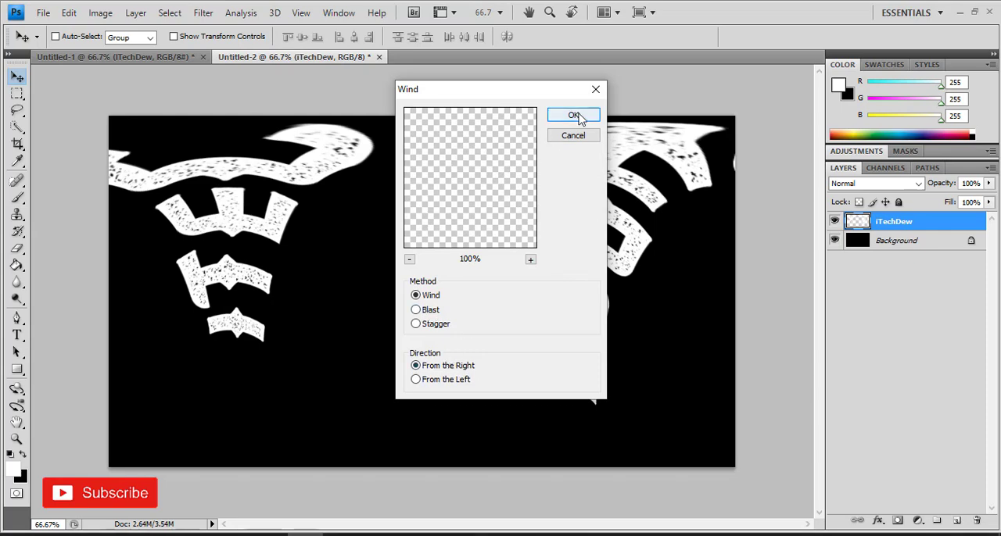
pyautogui.click(574, 115)
pyautogui.click(210, 12)
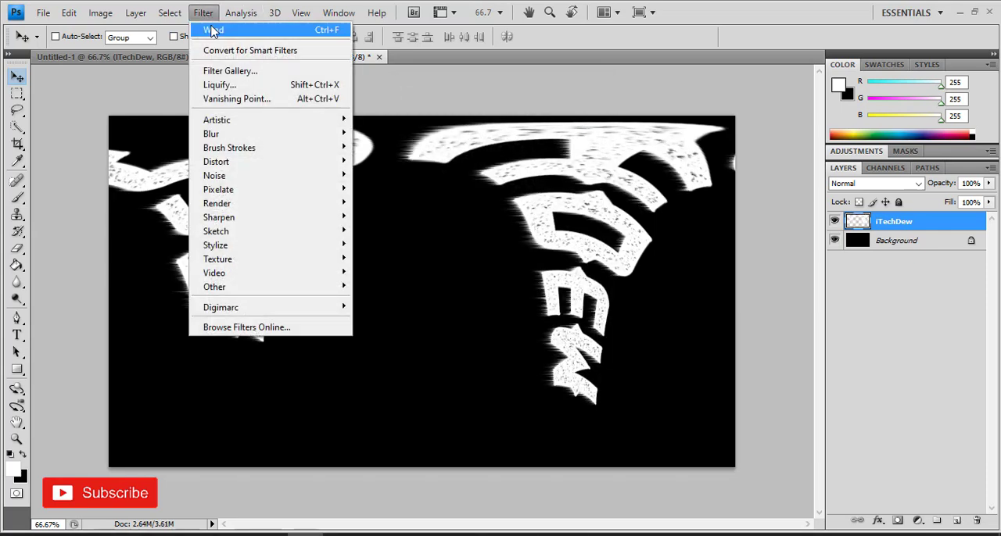
pyautogui.click(211, 31)
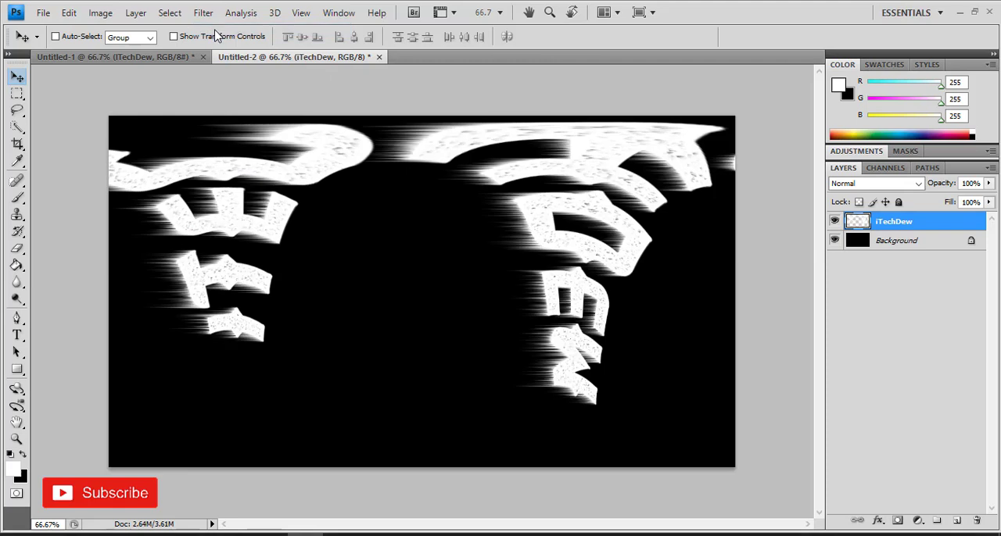
pyautogui.click(211, 12)
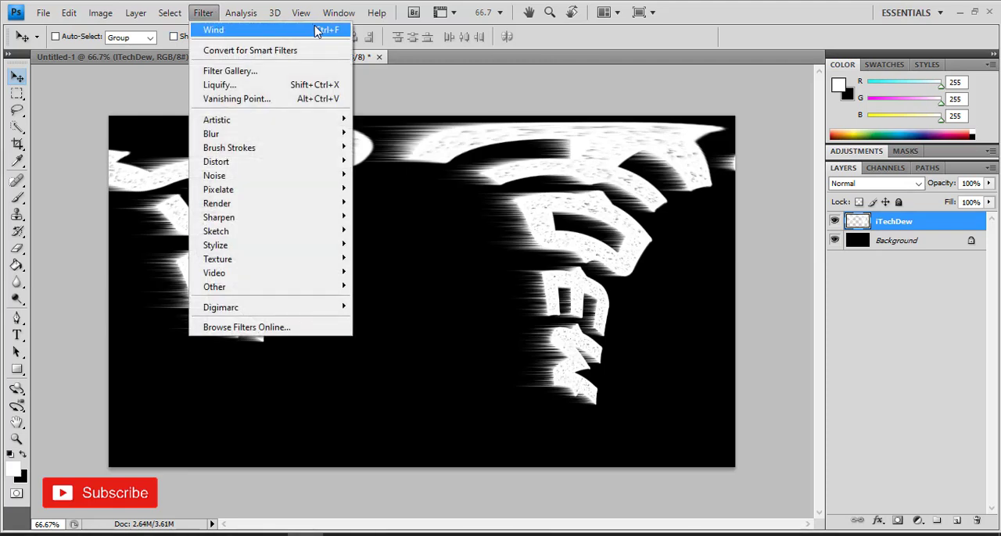
pyautogui.click(316, 29)
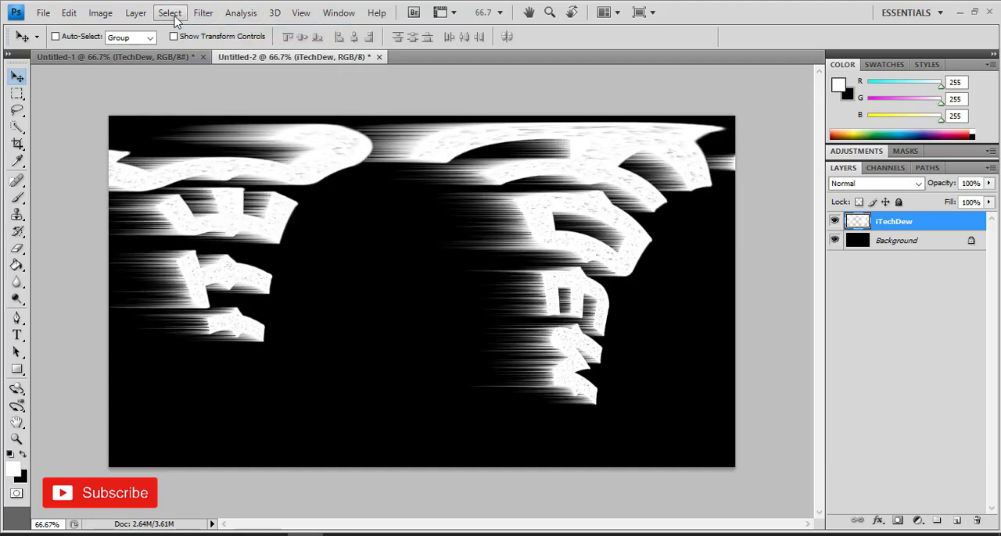
# Apply the Wind filter to the text layer with method Wind and direction From the Left
pyautogui.click(203, 14)
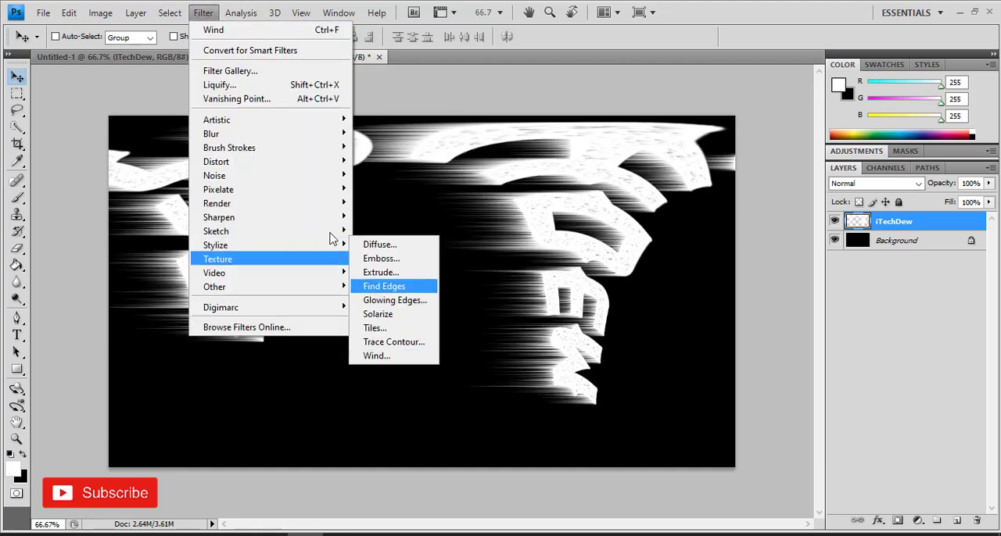
pyautogui.moveTo(322, 249)
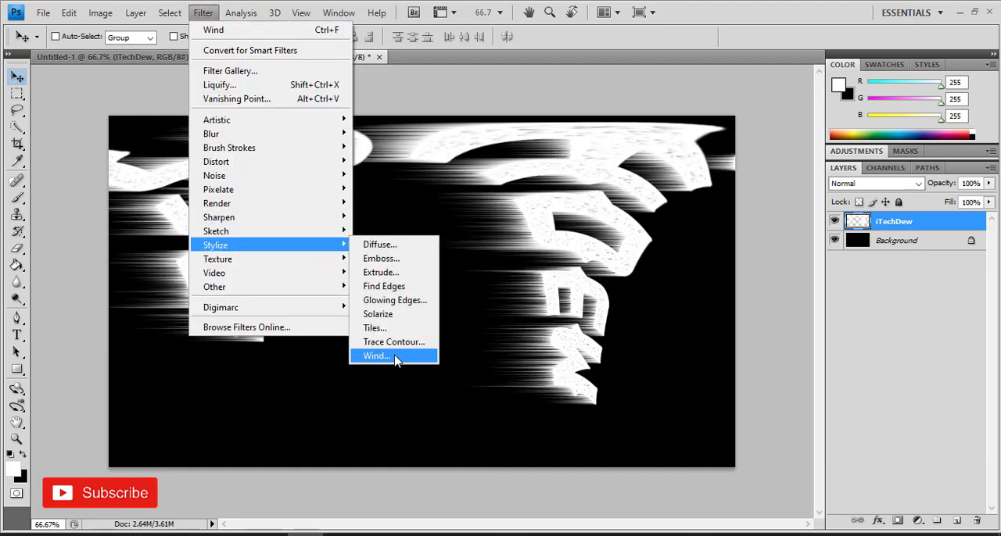
pyautogui.click(395, 355)
pyautogui.click(452, 381)
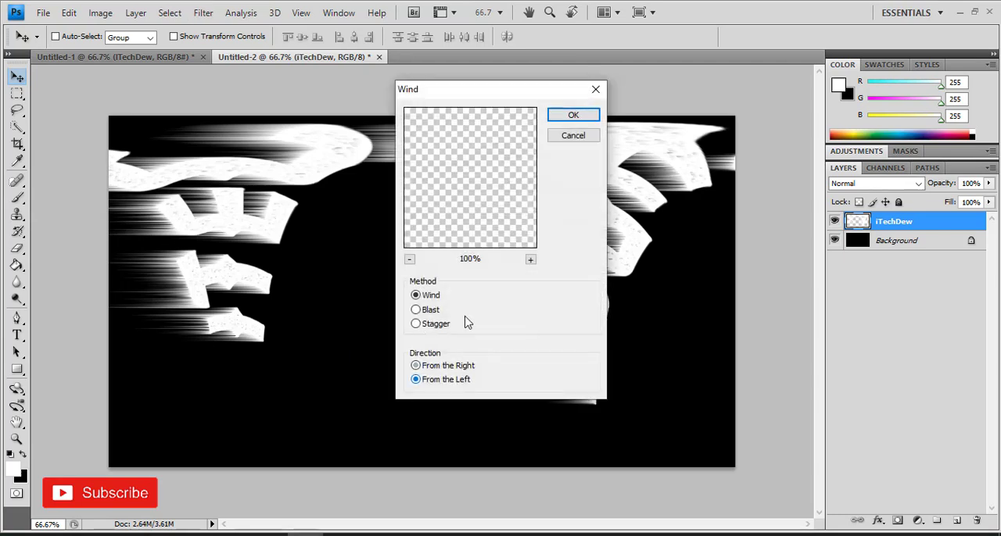
pyautogui.click(556, 115)
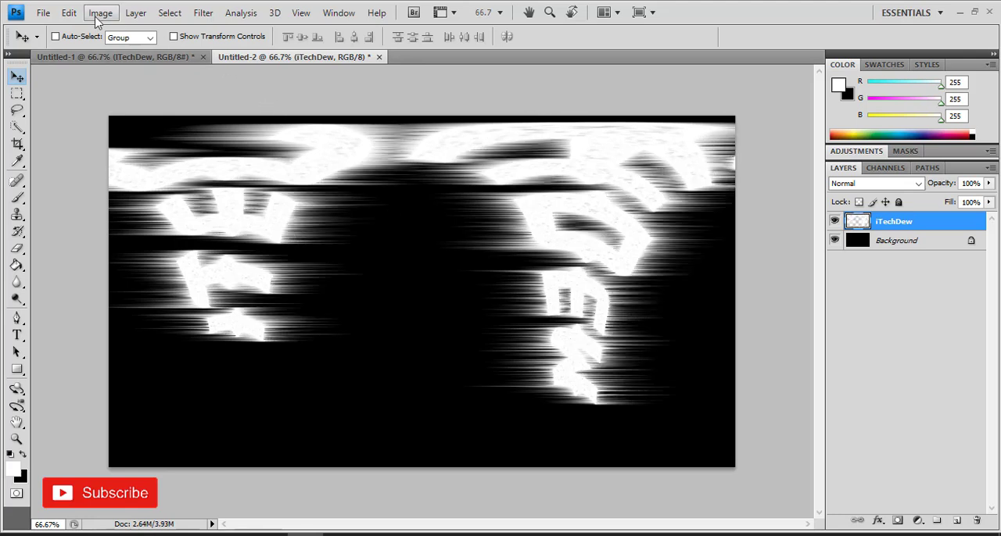
# Rotate the canvas 90° counterclockwise and reapply the Wind filter from the left to the text layer
pyautogui.click(100, 14)
pyautogui.moveTo(177, 148)
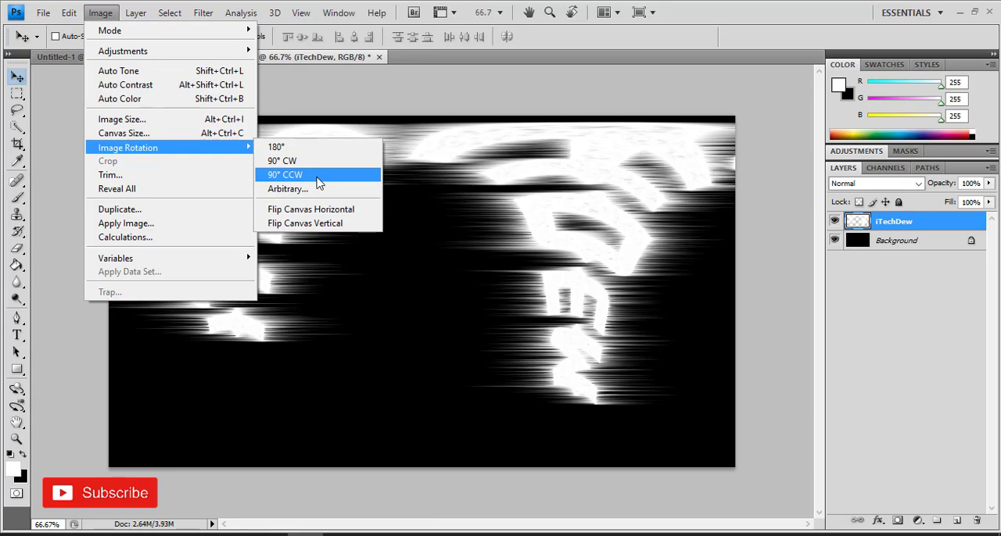
pyautogui.click(317, 182)
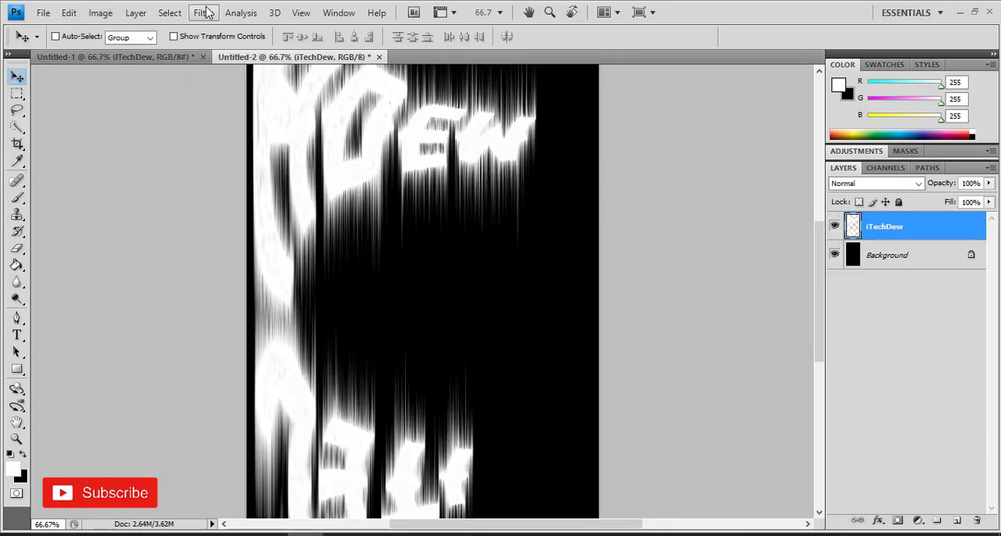
pyautogui.click(205, 14)
pyautogui.click(214, 30)
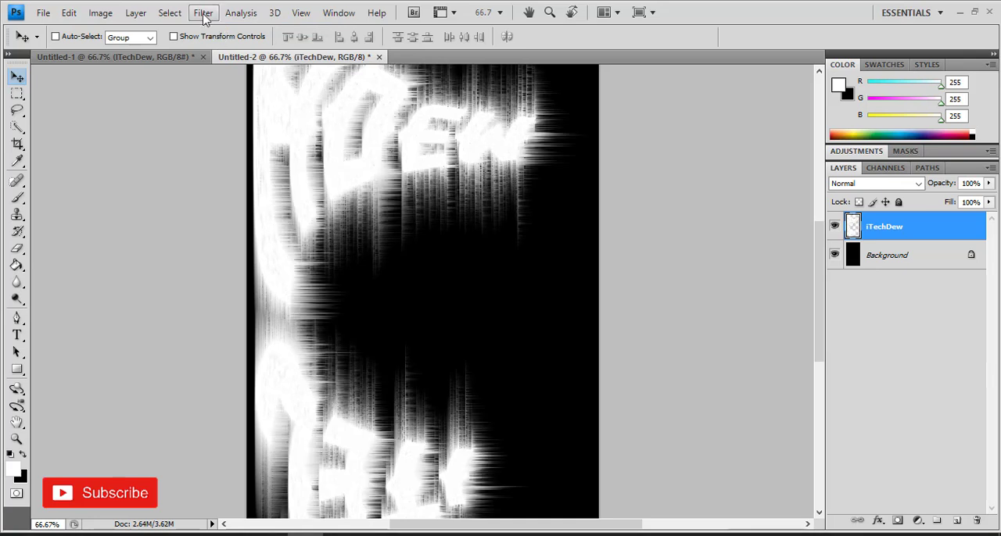
# Apply the Wind filter From the Right to the rotated text layer and repeat it
pyautogui.click(204, 13)
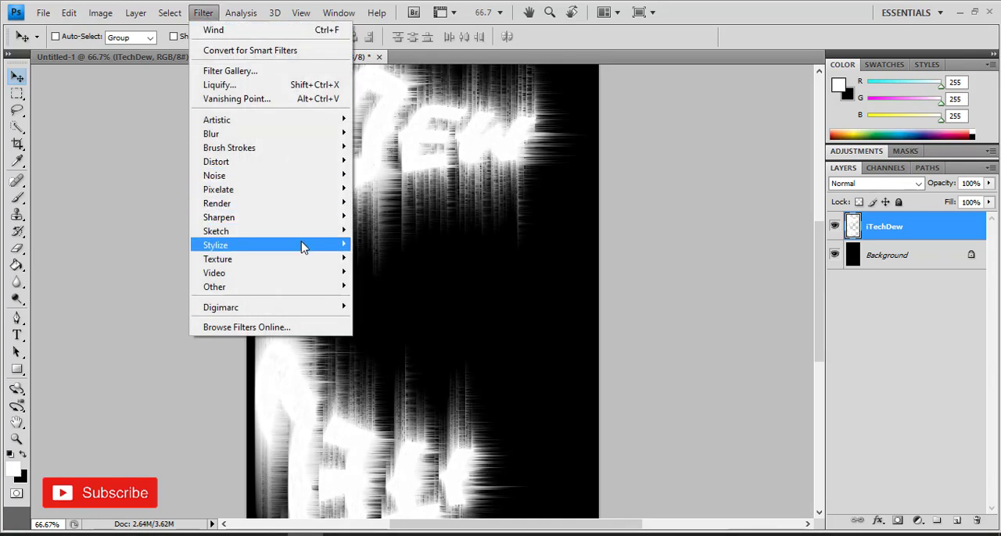
pyautogui.moveTo(302, 244)
pyautogui.click(401, 355)
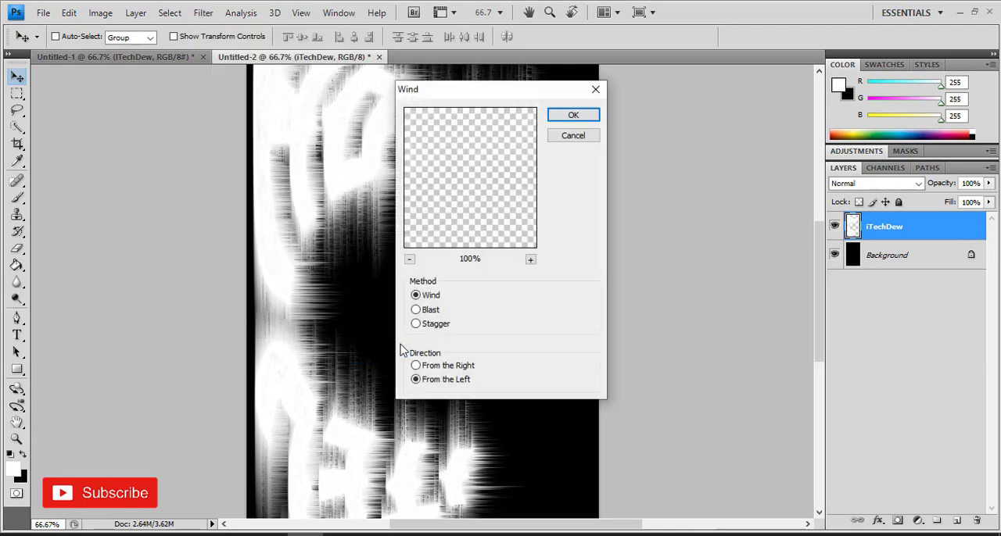
pyautogui.click(427, 366)
pyautogui.click(563, 117)
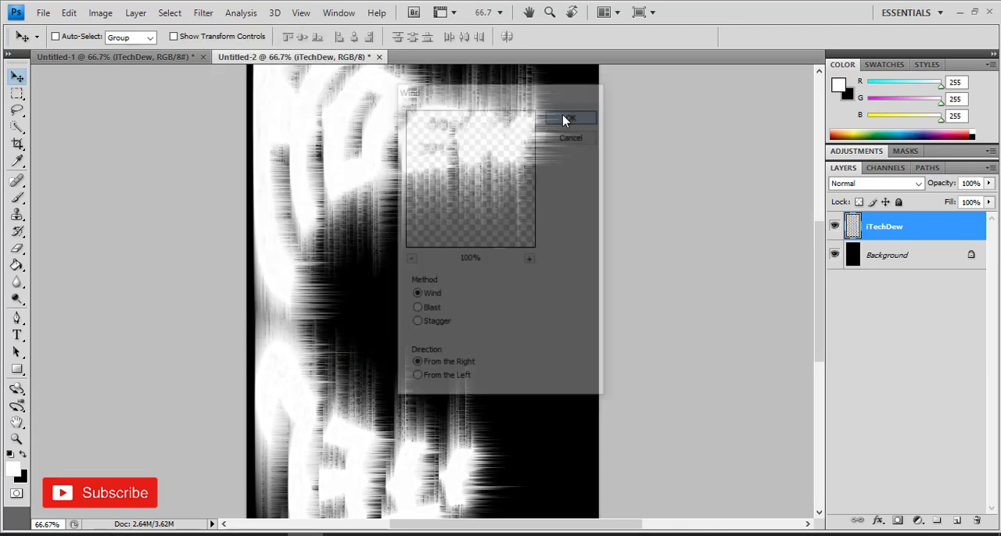
pyautogui.hotkey('ctrl', 'f')
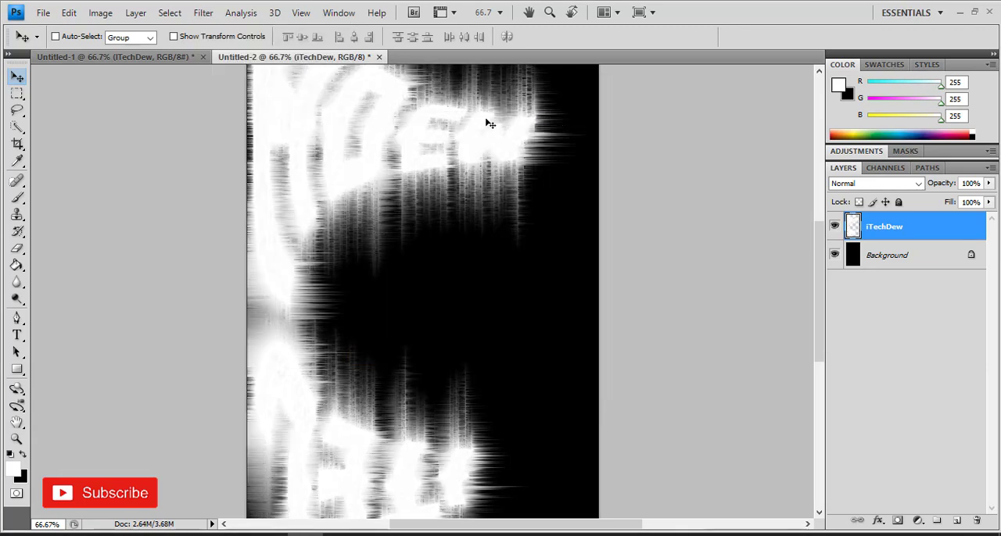
# Rotate the canvas 90° clockwise to bring it back to landscape orientation
pyautogui.click(100, 12)
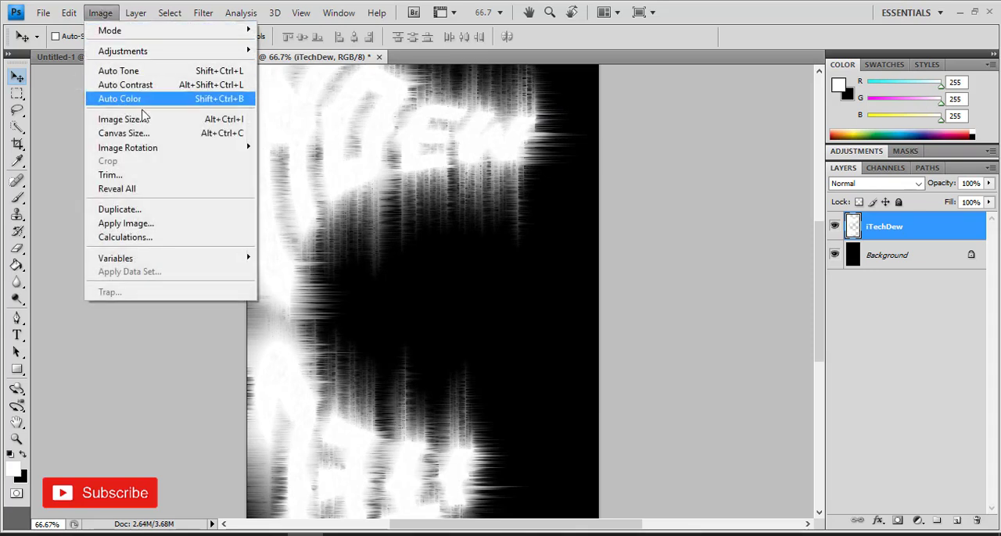
pyautogui.moveTo(167, 157)
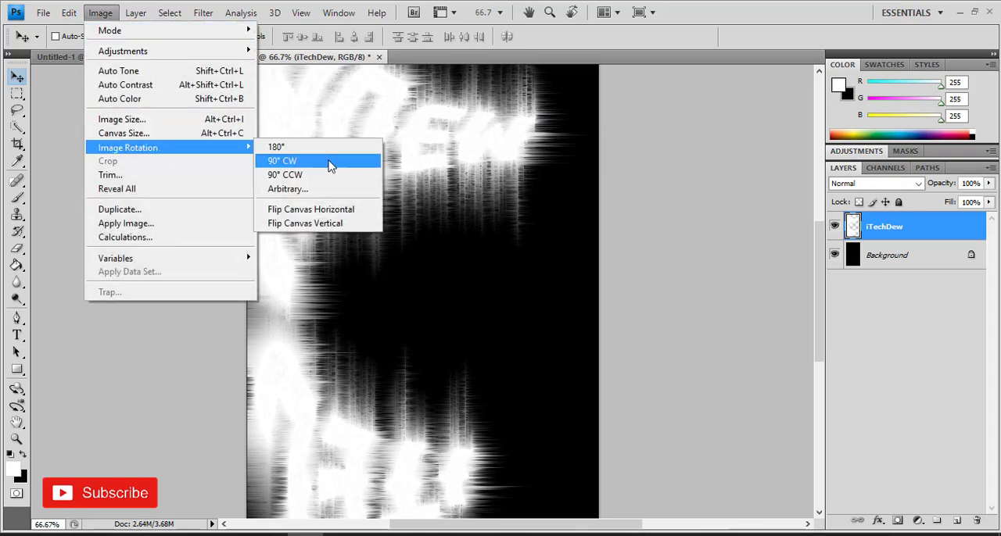
pyautogui.click(328, 167)
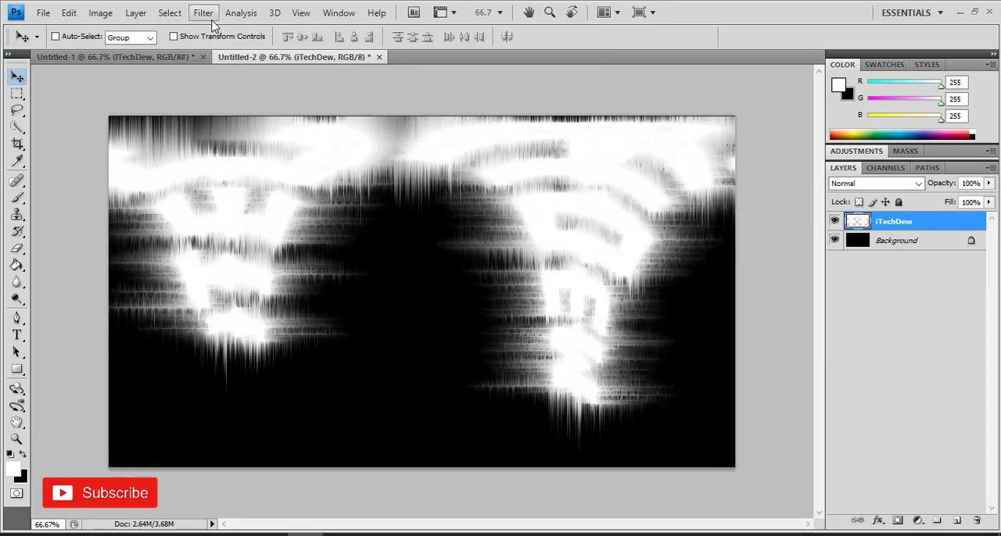
# Apply the Polar Coordinates distortion filter to the text layer with the Rectangular to Polar option
pyautogui.click(203, 13)
pyautogui.moveTo(272, 170)
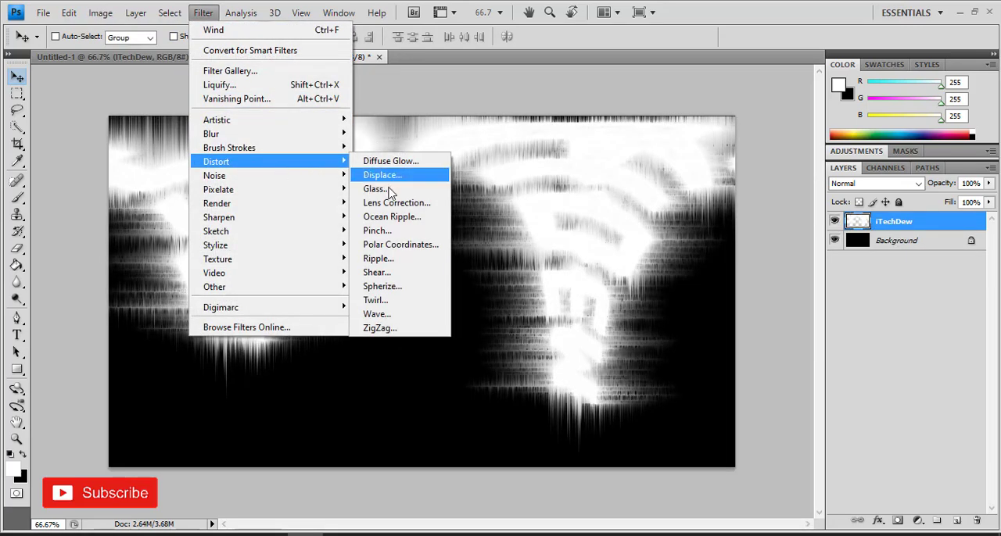
pyautogui.click(399, 245)
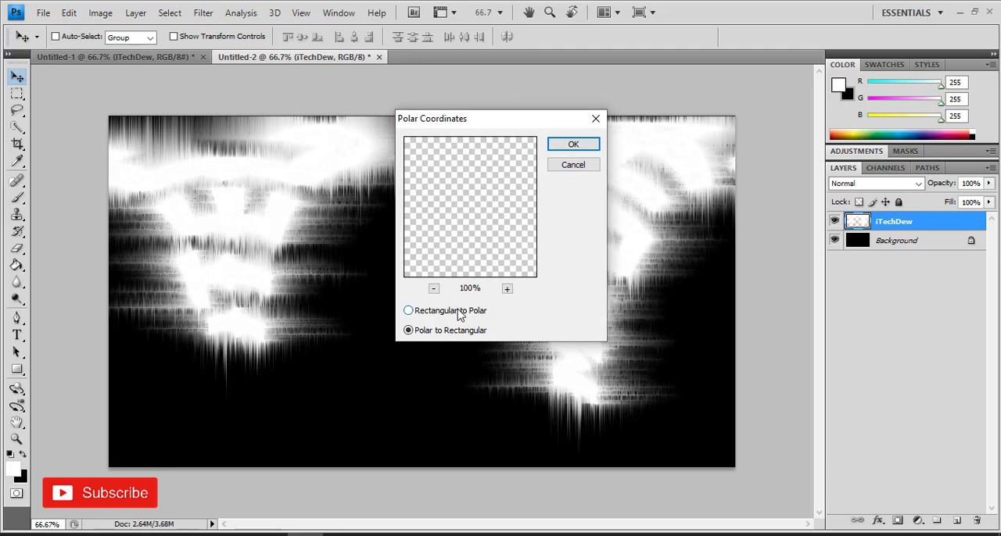
pyautogui.click(458, 312)
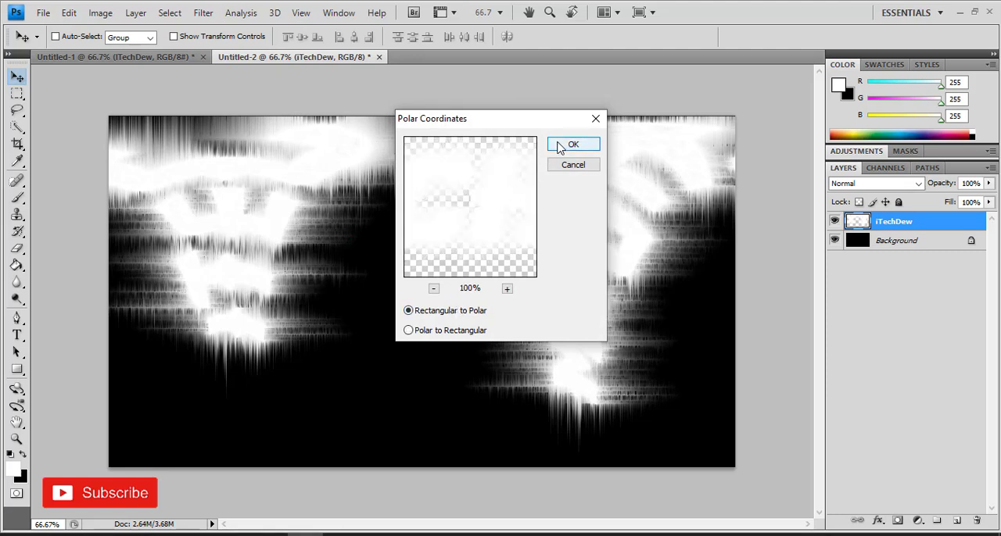
pyautogui.click(558, 147)
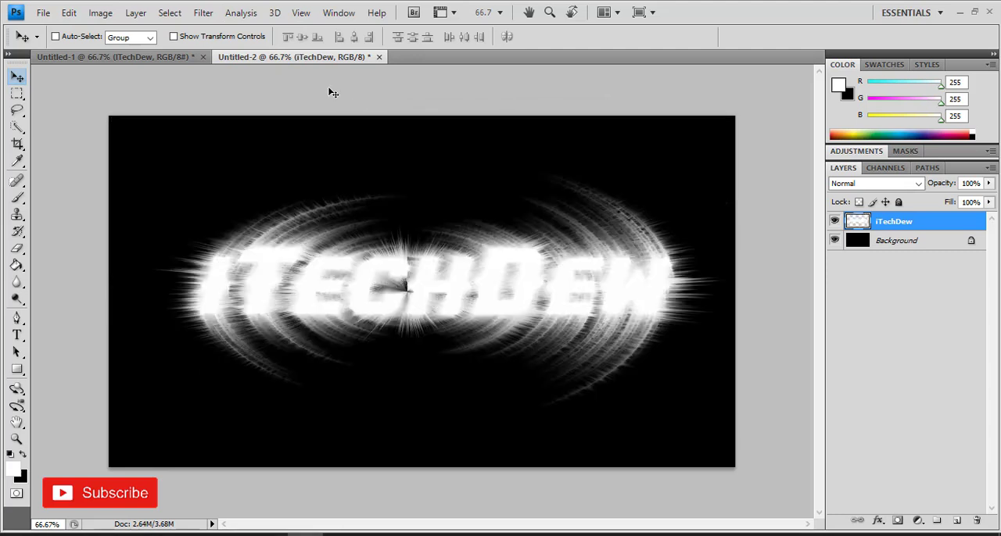
# Convert the image to Grayscale mode, discarding the color information, and convert it to Indexed Color mode
pyautogui.click(101, 13)
pyautogui.moveTo(140, 30)
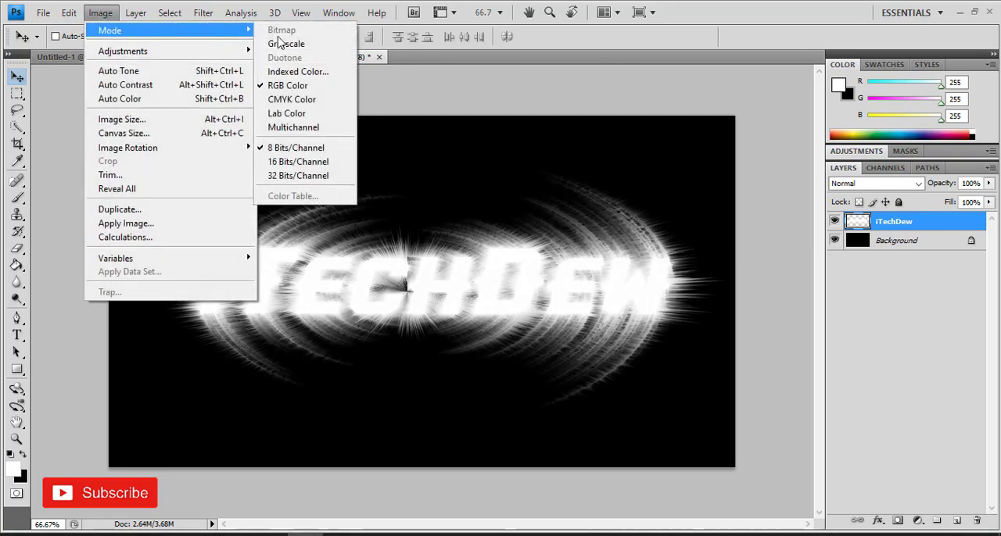
pyautogui.click(283, 44)
pyautogui.click(420, 203)
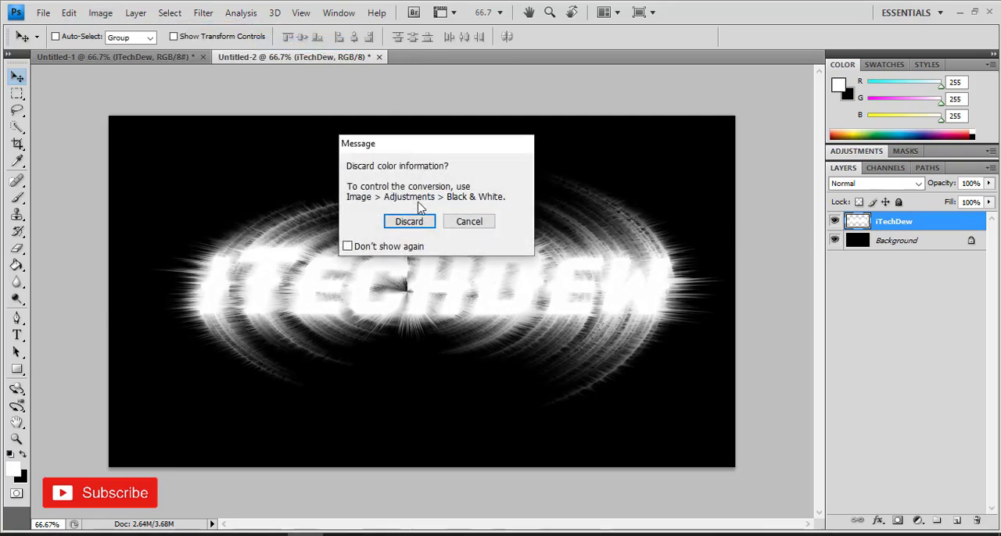
pyautogui.click(409, 221)
pyautogui.click(100, 12)
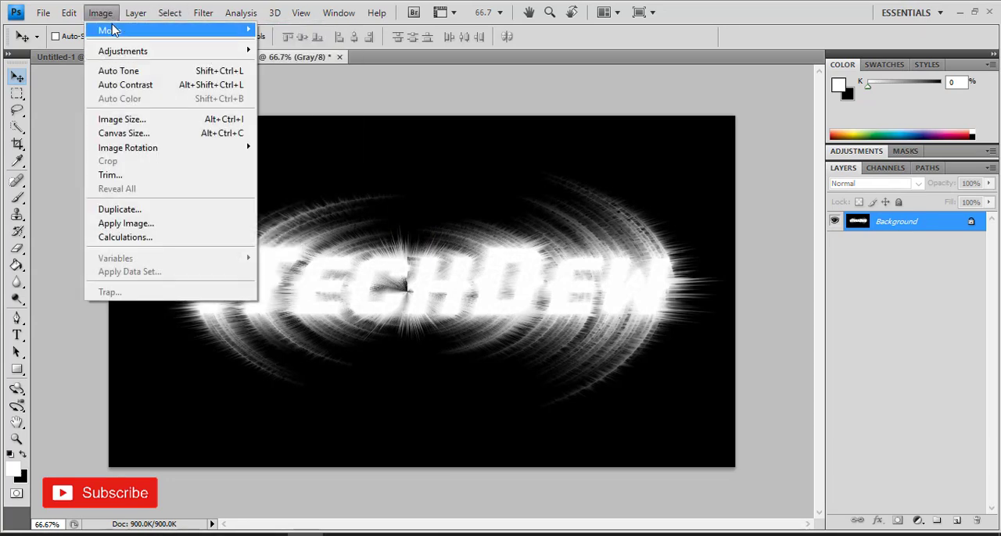
pyautogui.moveTo(118, 30)
pyautogui.click(319, 72)
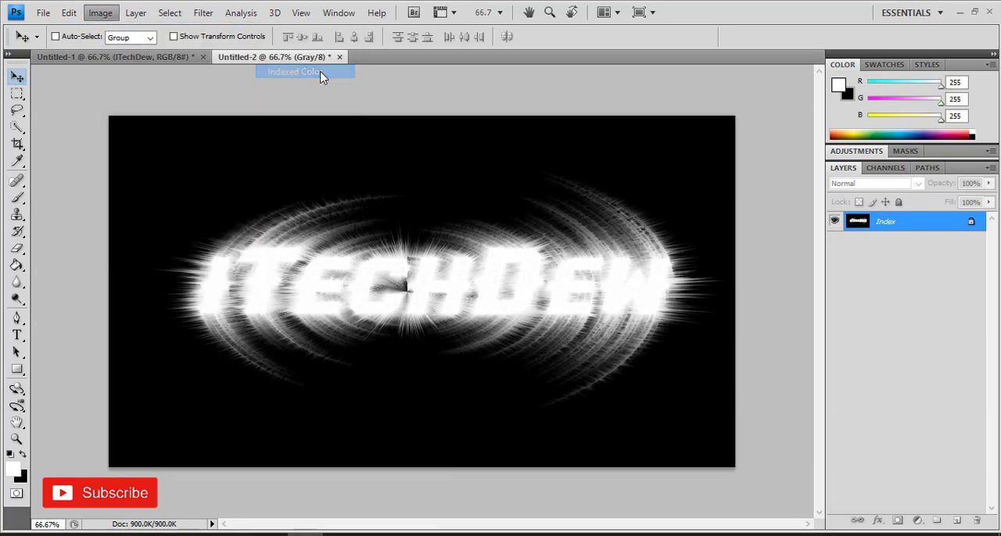
# Set the indexed image's color table to Black Body to give the text fiery colors
pyautogui.click(101, 16)
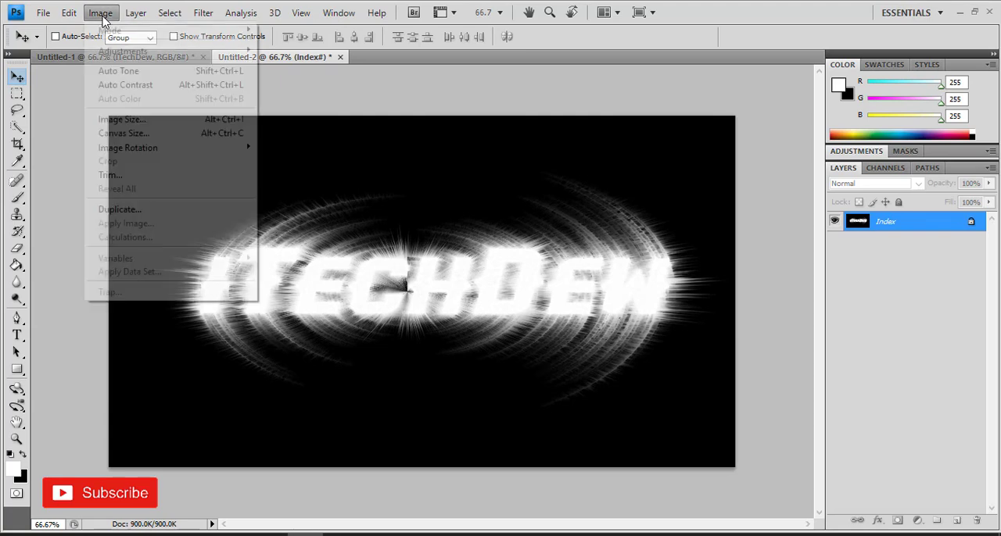
pyautogui.moveTo(118, 29)
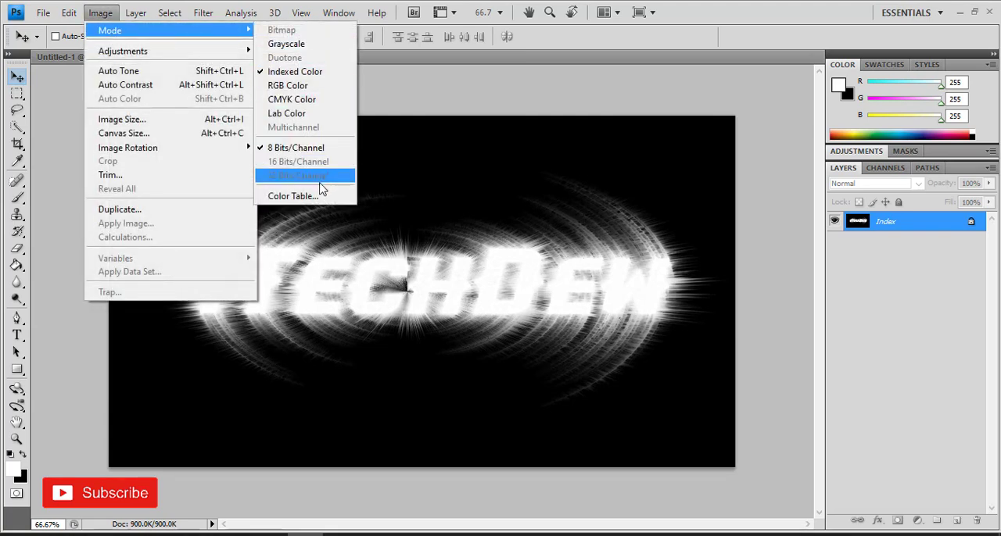
pyautogui.click(319, 197)
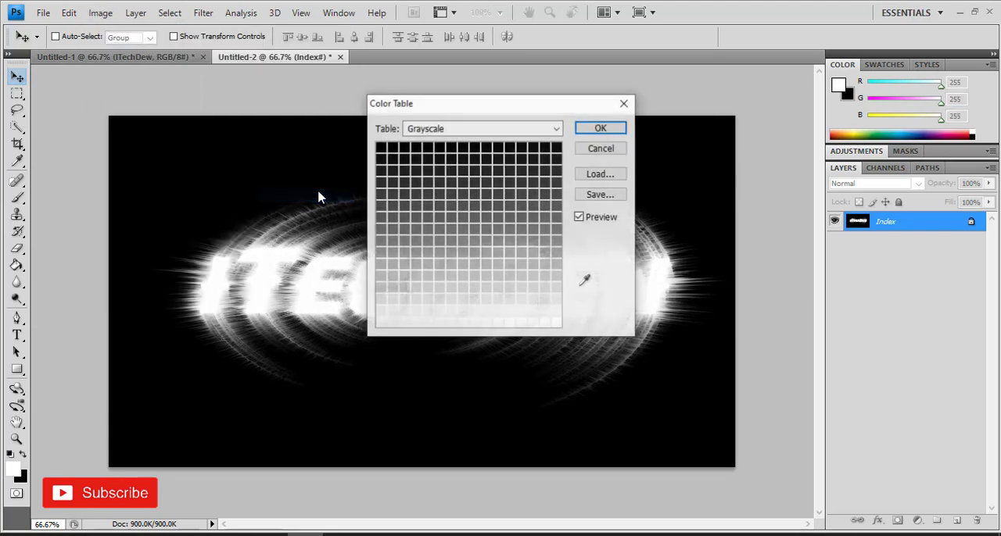
pyautogui.click(460, 132)
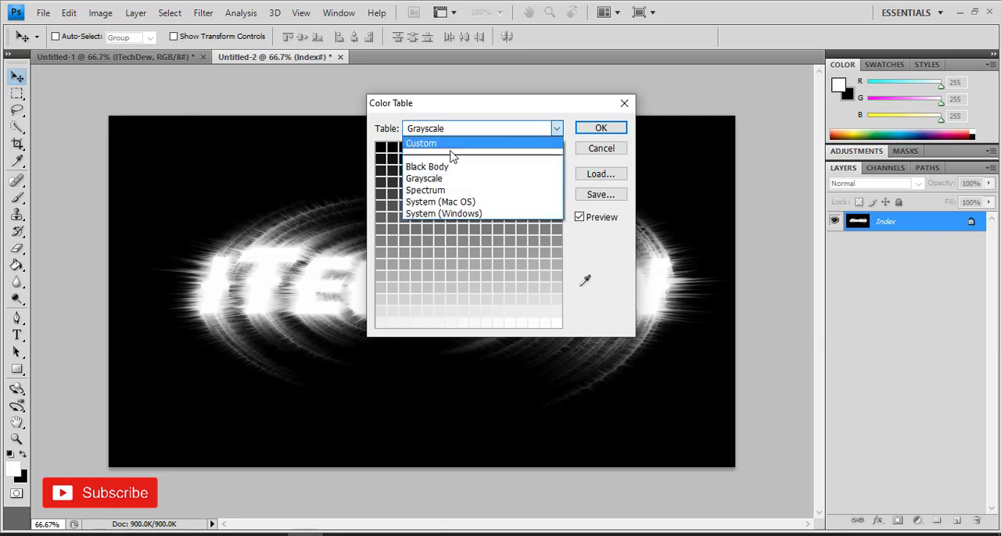
pyautogui.click(451, 167)
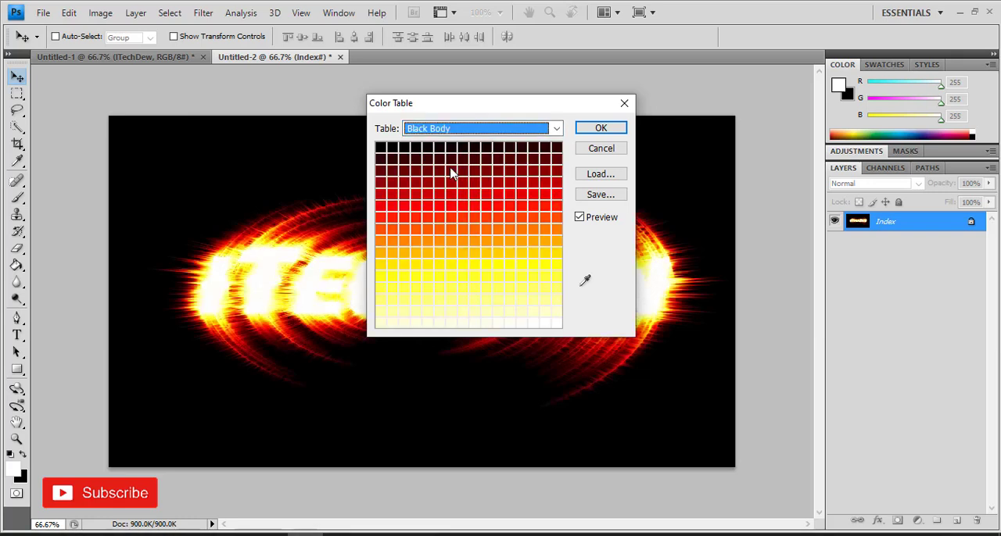
pyautogui.click(586, 130)
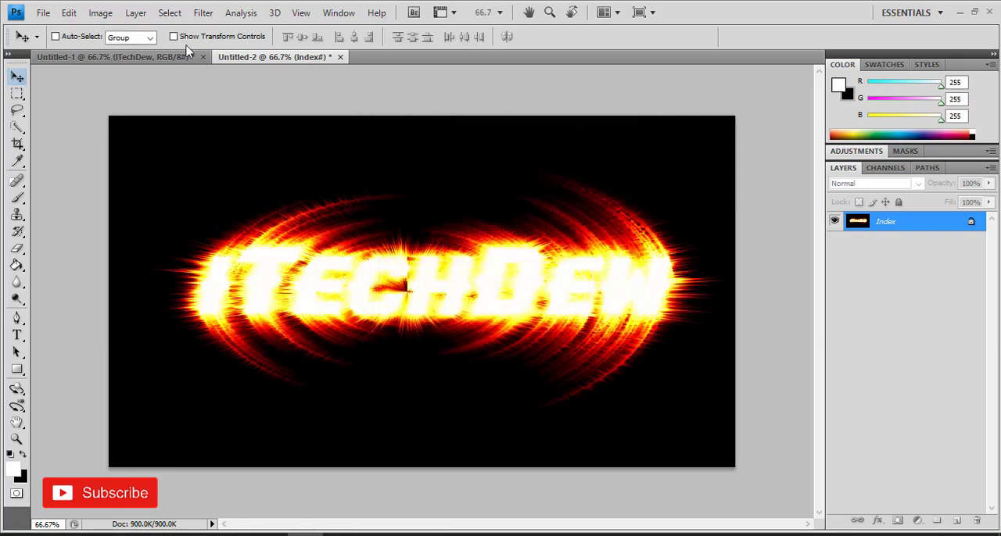
# Convert the fiery indexed image to RGB Color mode
pyautogui.click(101, 14)
pyautogui.moveTo(121, 31)
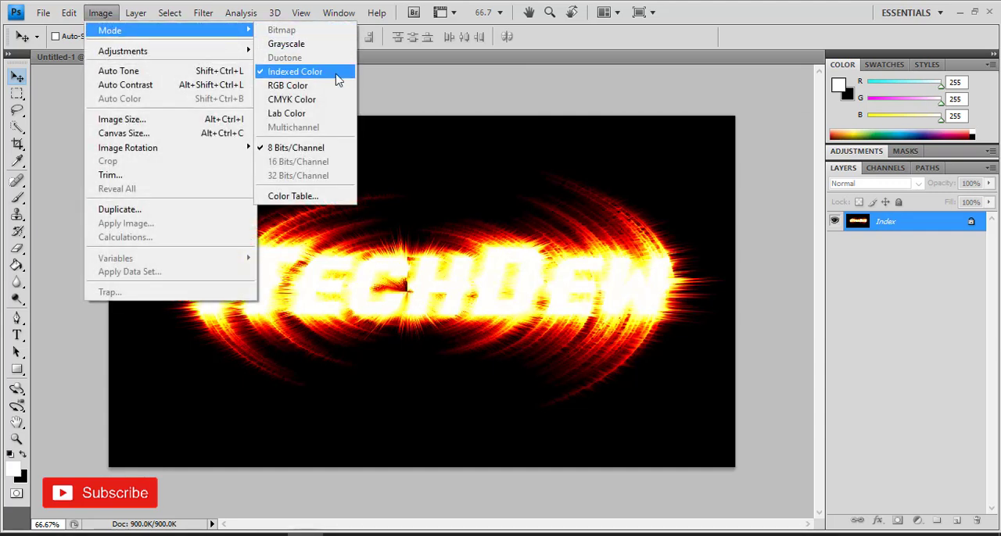
pyautogui.click(332, 88)
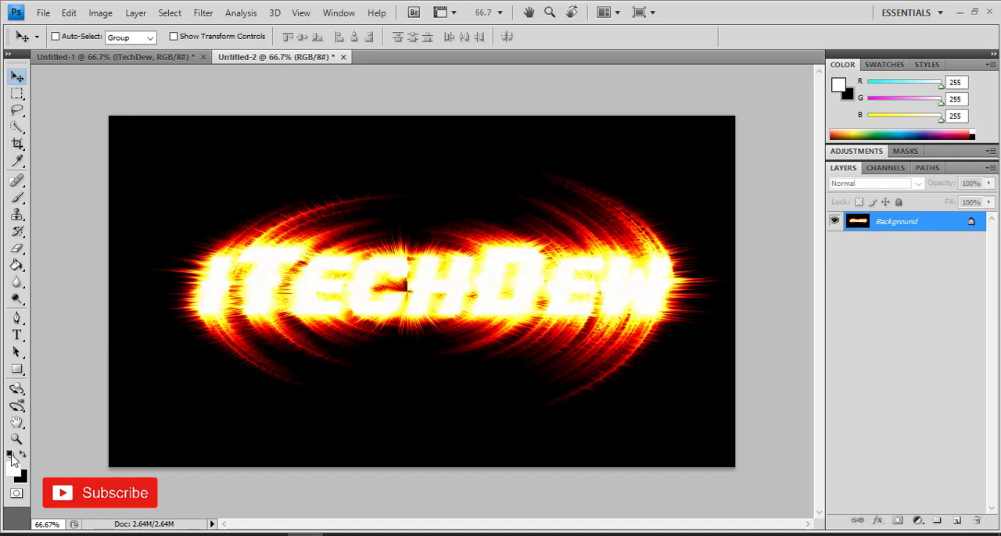
# Reset the colors to default black and white and add the black text "ITechDew" in Olivia Spurs at 190 pt over the glow
pyautogui.click(11, 455)
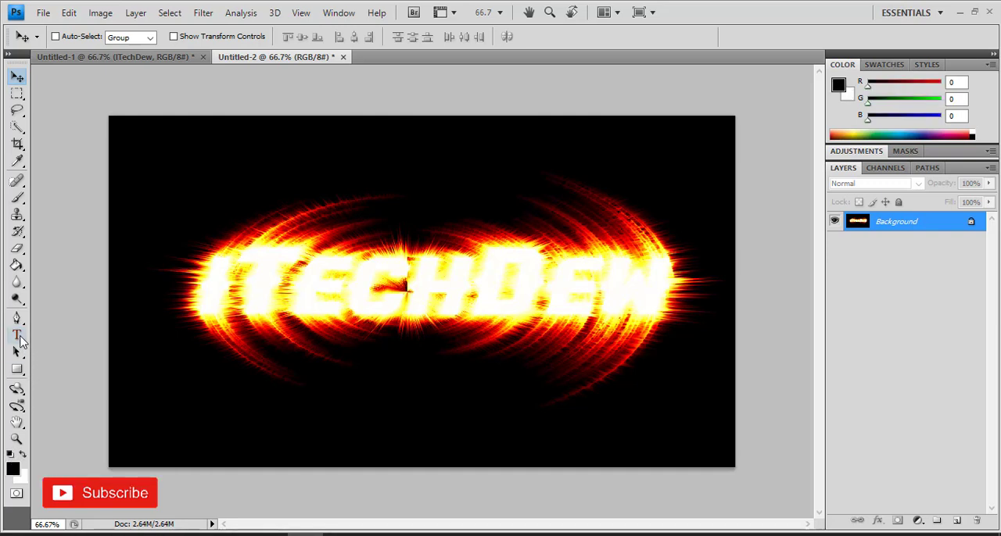
pyautogui.click(17, 336)
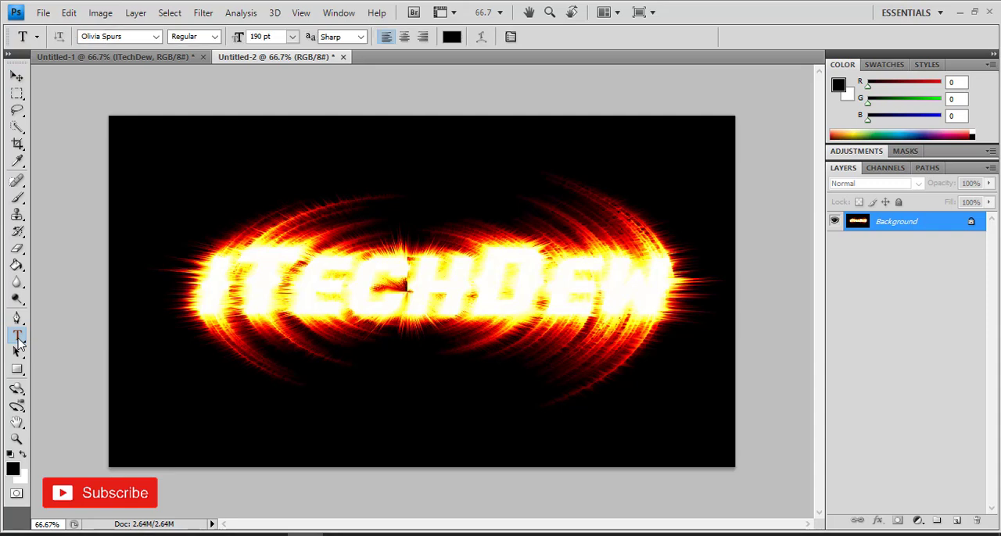
pyautogui.click(242, 297)
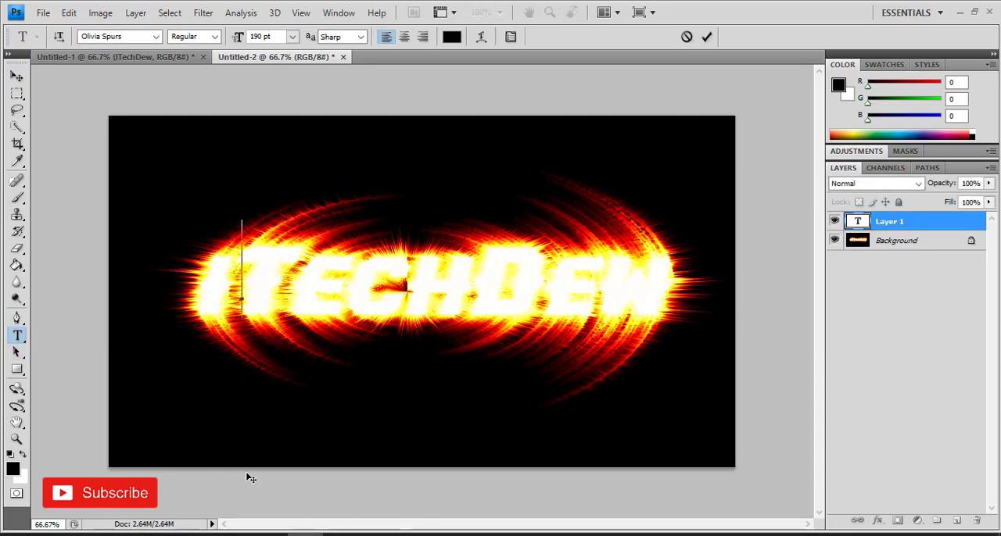
pyautogui.write('I')
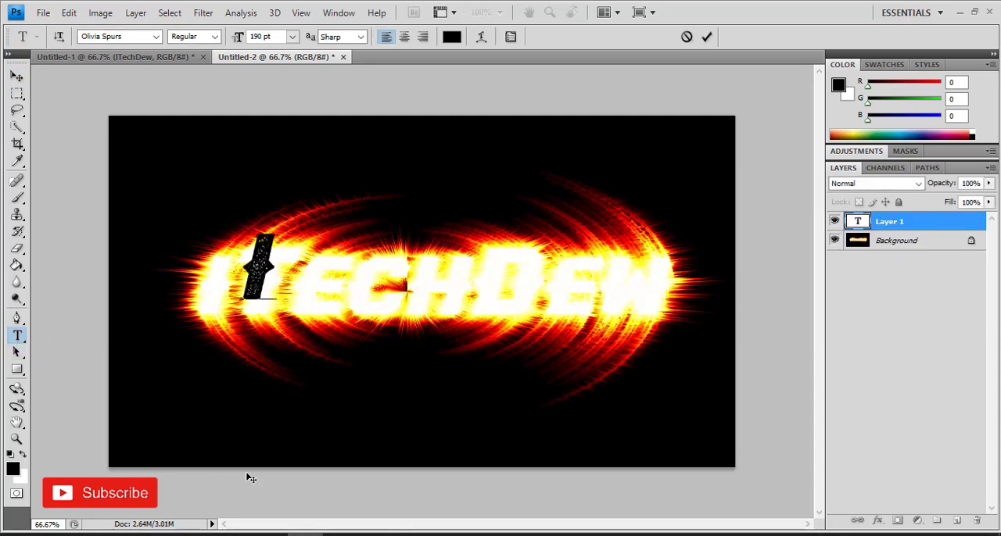
pyautogui.write('TechDew')
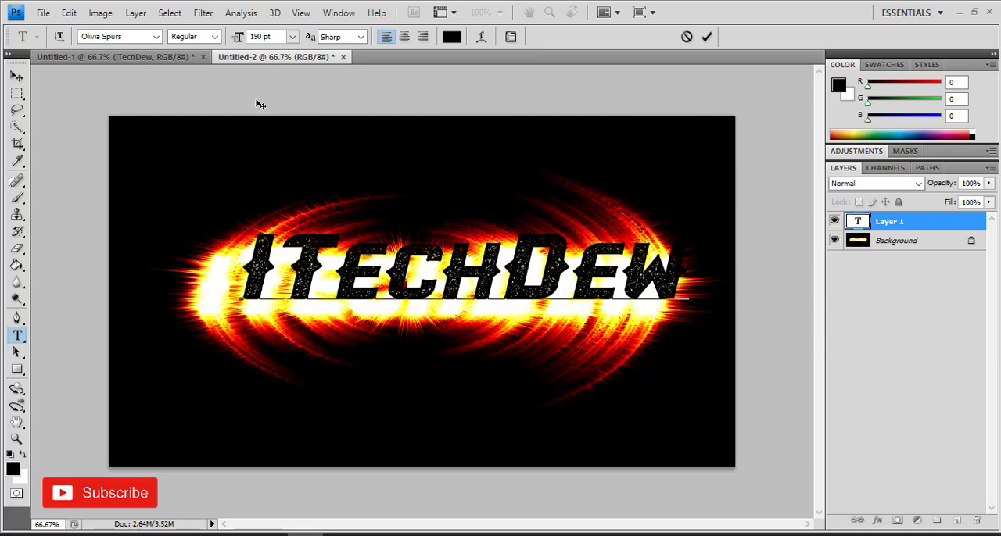
# Move the black "ITechDew" text onto the glowing white lettering behind it
pyautogui.click(17, 80)
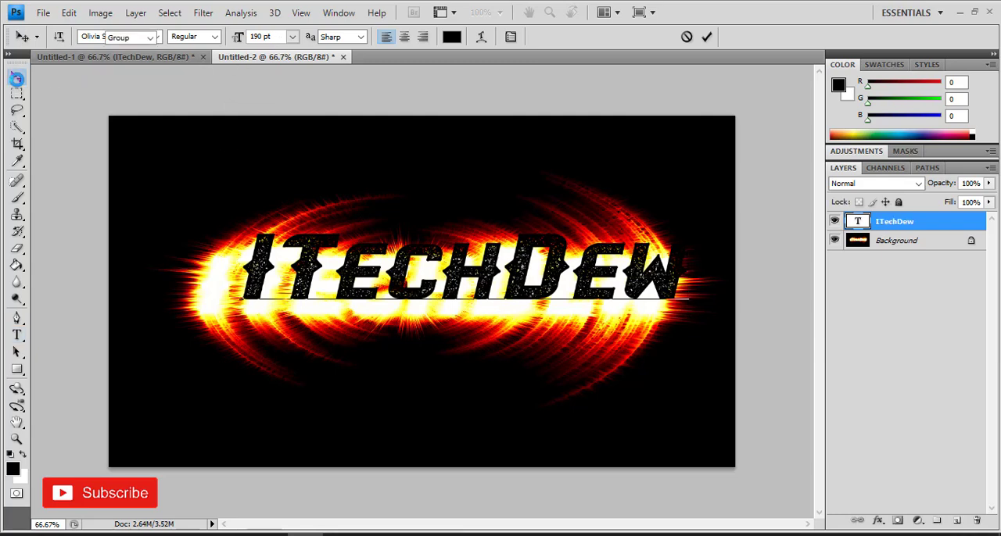
pyautogui.moveTo(361, 279); pyautogui.dragTo(328, 286)
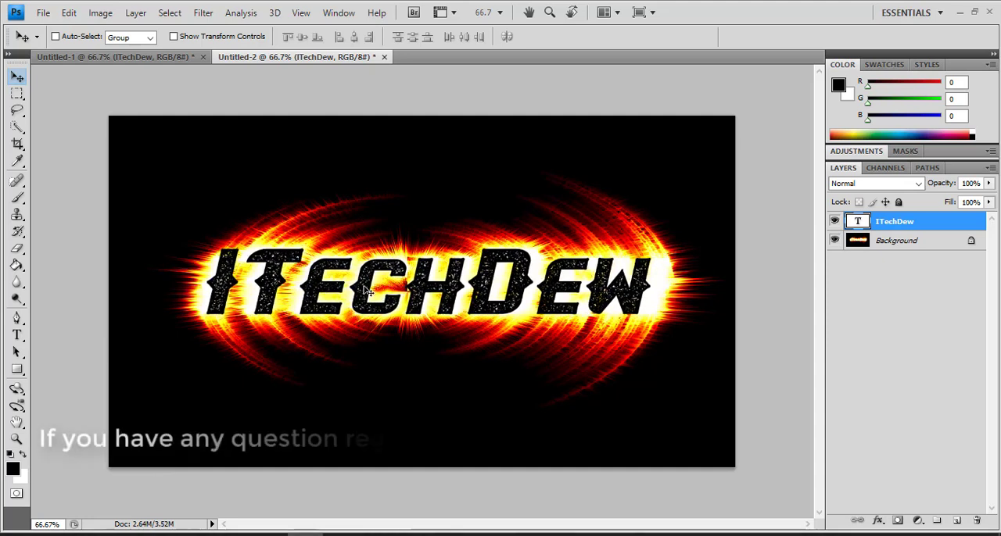
pyautogui.click(16, 335)
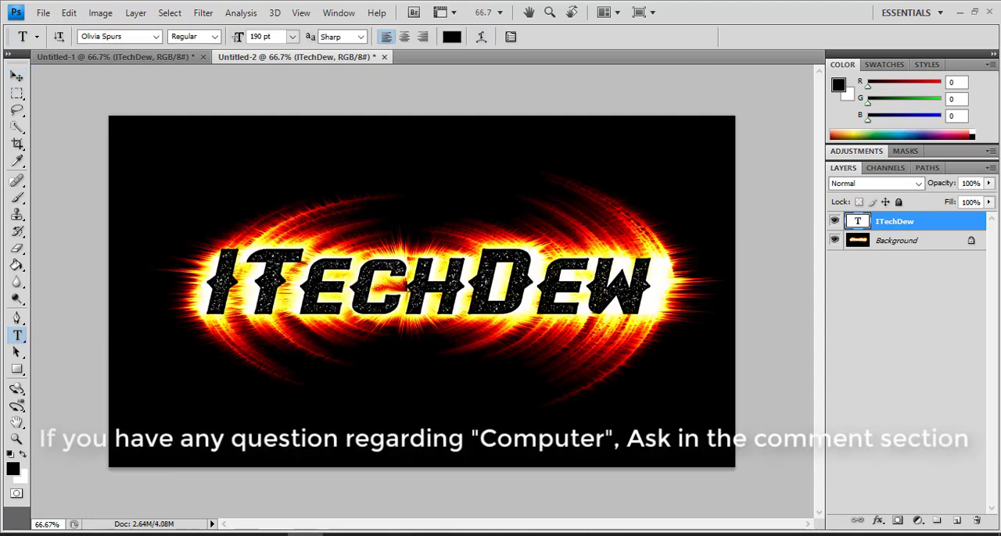
pyautogui.click(16, 76)
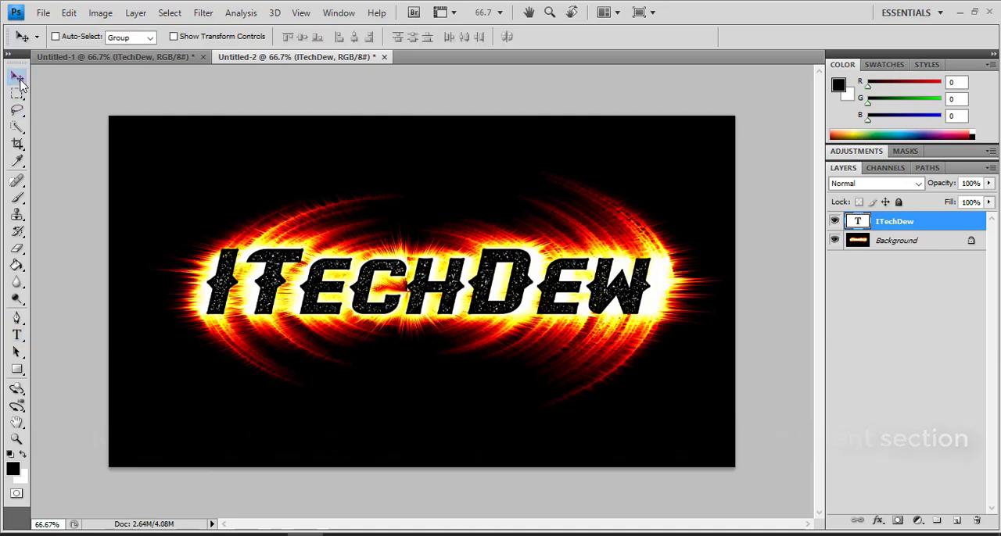
# Stretch the black text horizontally to just over 103% width with Free Transform and shift it slightly to align with the fiery lettering
pyautogui.hotkey('ctrl', 't')
pyautogui.moveTo(652, 286); pyautogui.dragTo(665, 286)
pyautogui.moveTo(581, 307); pyautogui.dragTo(576, 305)
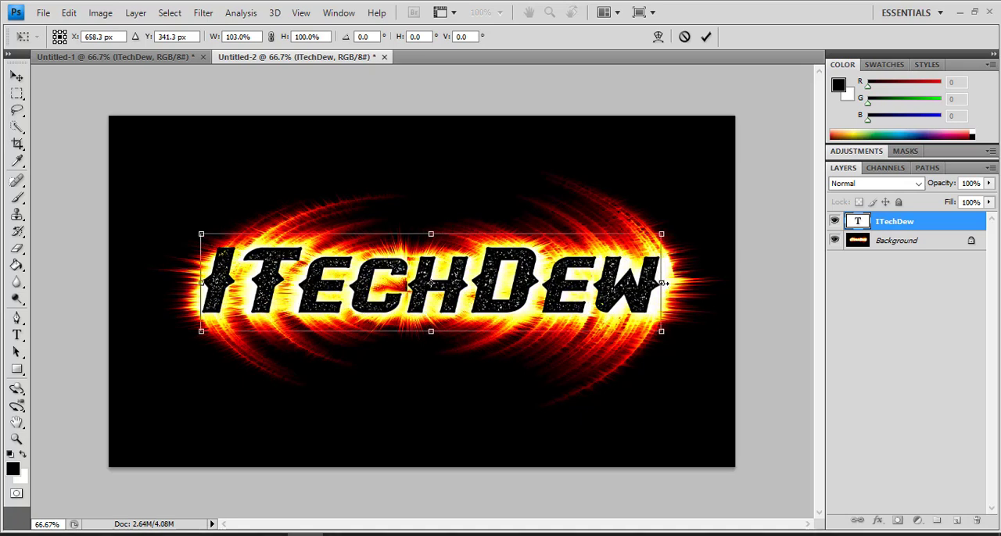
pyautogui.moveTo(664, 283); pyautogui.dragTo(667, 283)
pyautogui.press('Return')
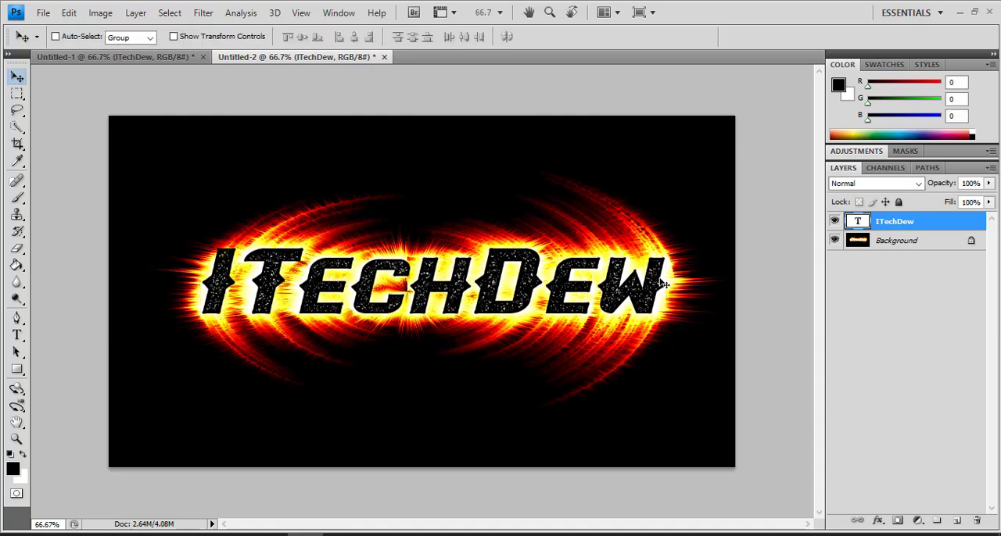
# Nudge the black text slightly left and widen it a little further toward the glow's right edge with Free Transform
pyautogui.press('Left')
pyautogui.hotkey('ctrl', 't')
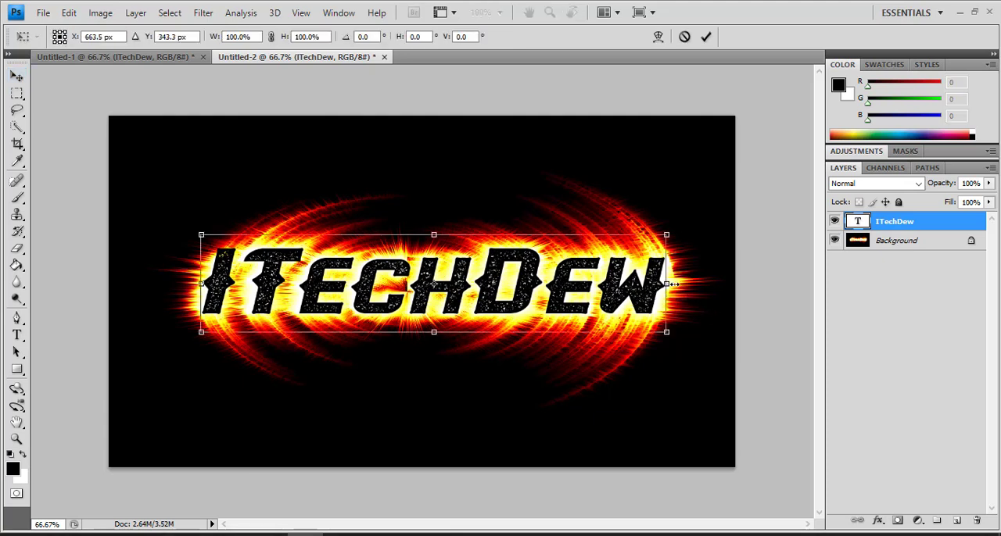
pyautogui.moveTo(672, 284); pyautogui.dragTo(674, 284)
pyautogui.press('Return')
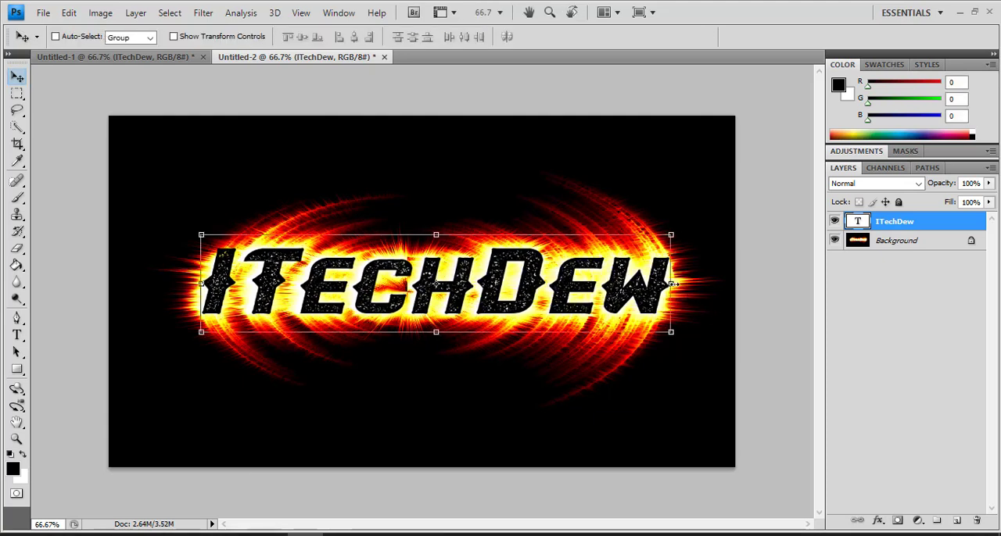